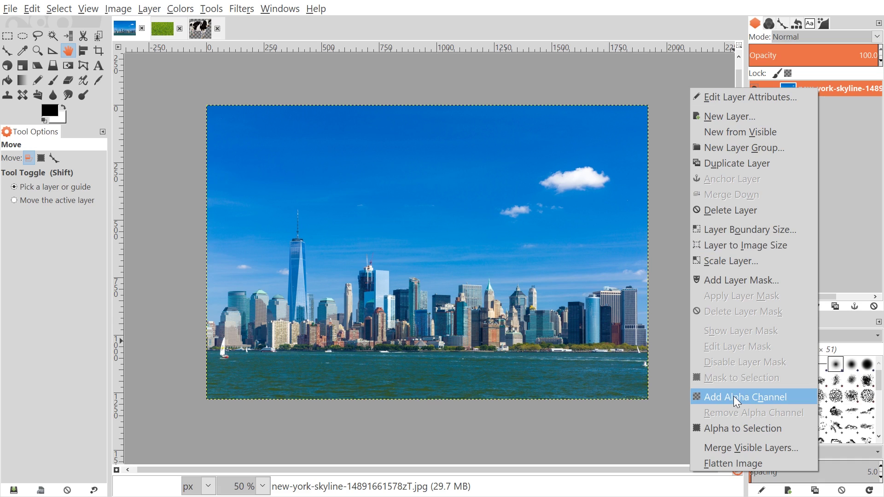
Add an alpha channel to the skyline layer and apply Polar Coordinates to it with 100% circle depth, 0 offset angle and To polar
{"action": "left_click", "coordinate": [733, 396]}
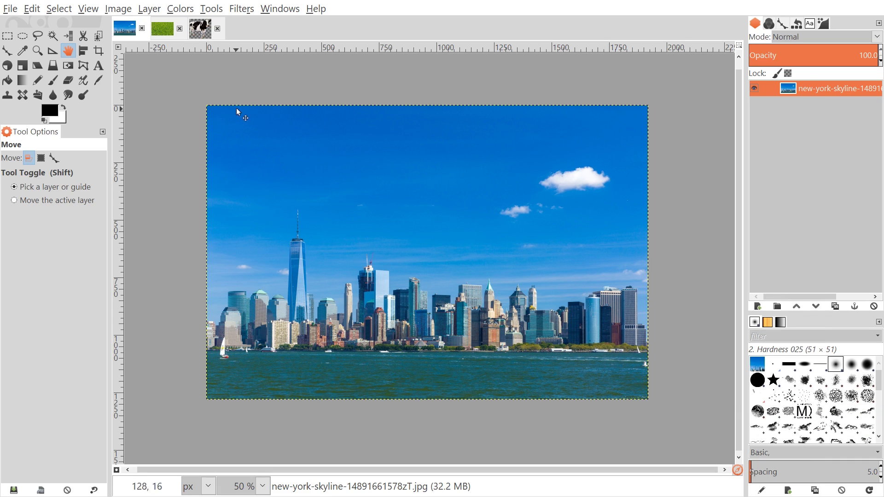
{"action": "left_click", "coordinate": [241, 9]}
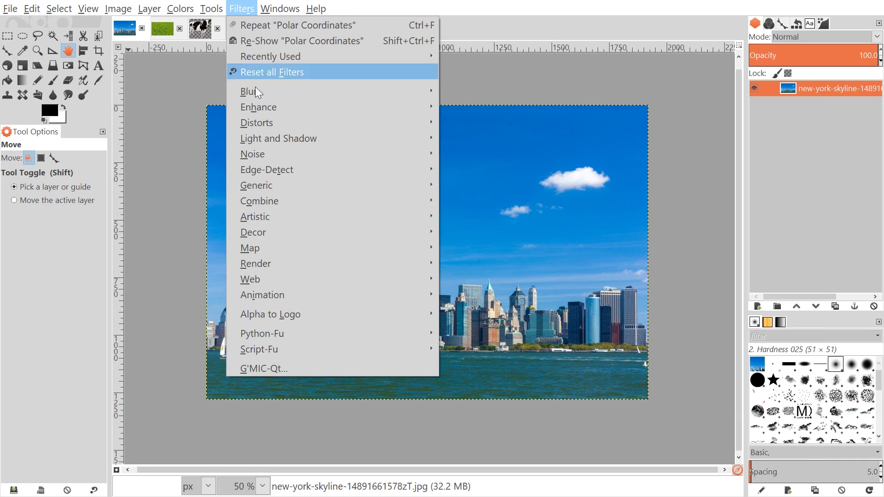
{"action": "mouse_move", "coordinate": [305, 122]}
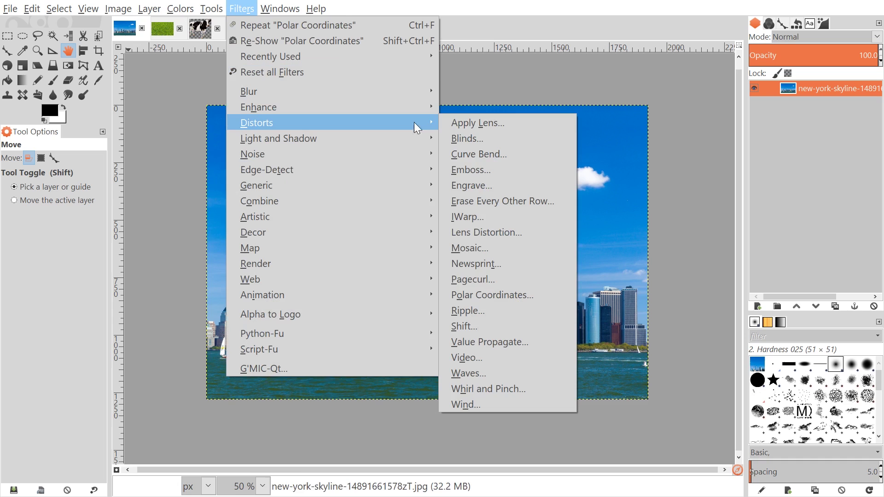
{"action": "left_click", "coordinate": [519, 296]}
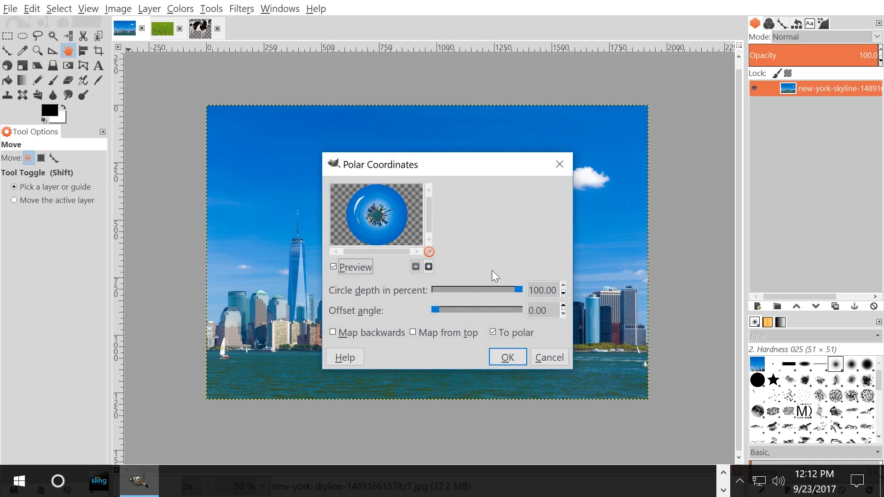
{"action": "left_click_drag", "start_coordinate": [435, 152], "coordinate": [662, 108]}
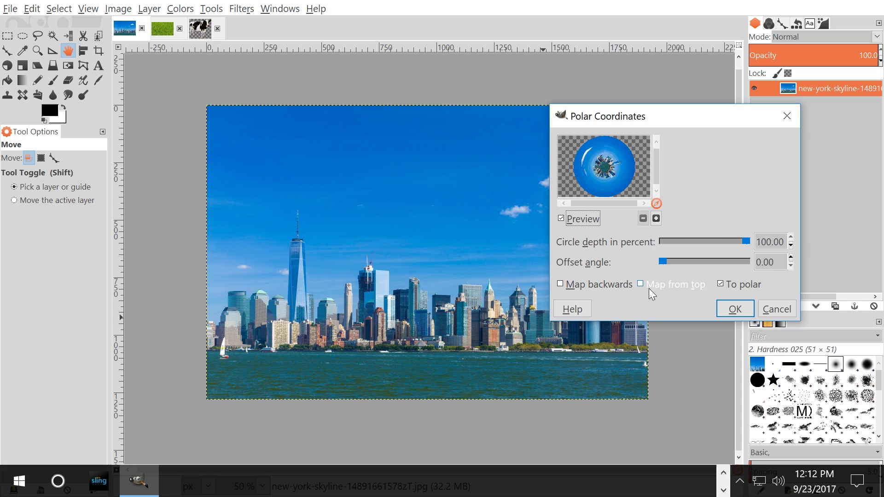
{"action": "left_click_drag", "start_coordinate": [703, 116], "coordinate": [660, 88]}
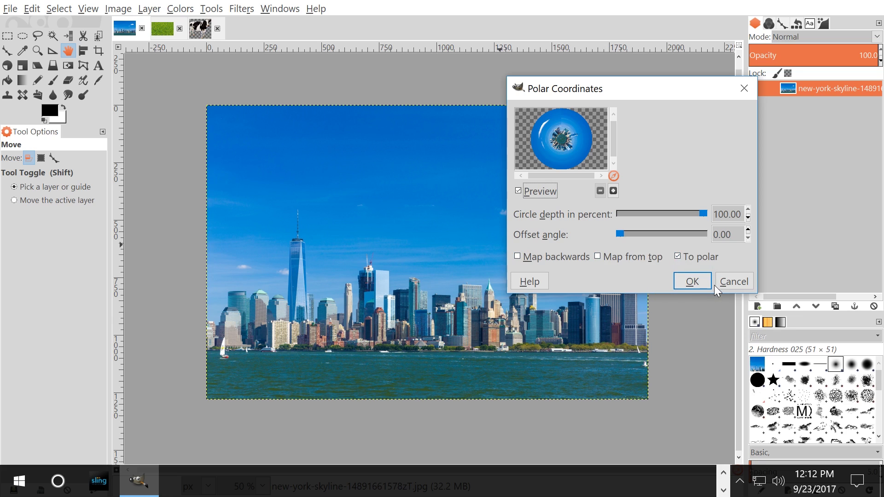
{"action": "left_click", "coordinate": [695, 283]}
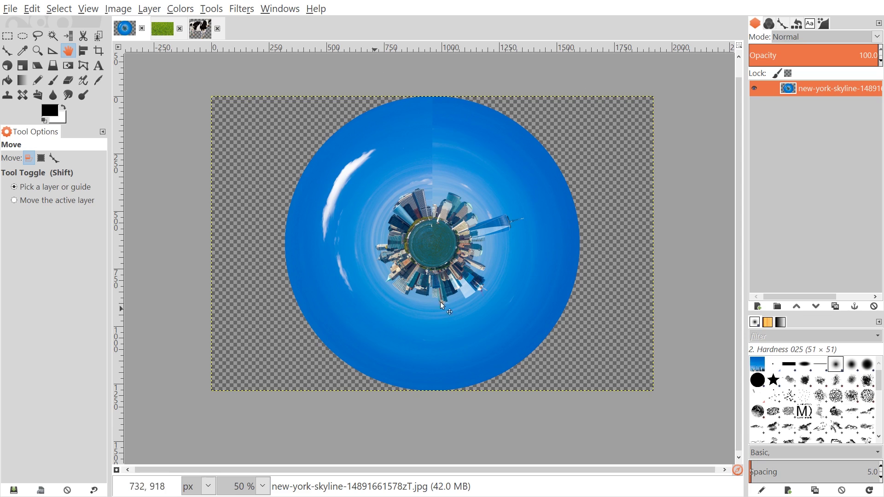
Sample the blue near the outer edge of the circular sky as the foreground color
{"action": "left_click_drag", "start_coordinate": [430, 261], "coordinate": [435, 265]}
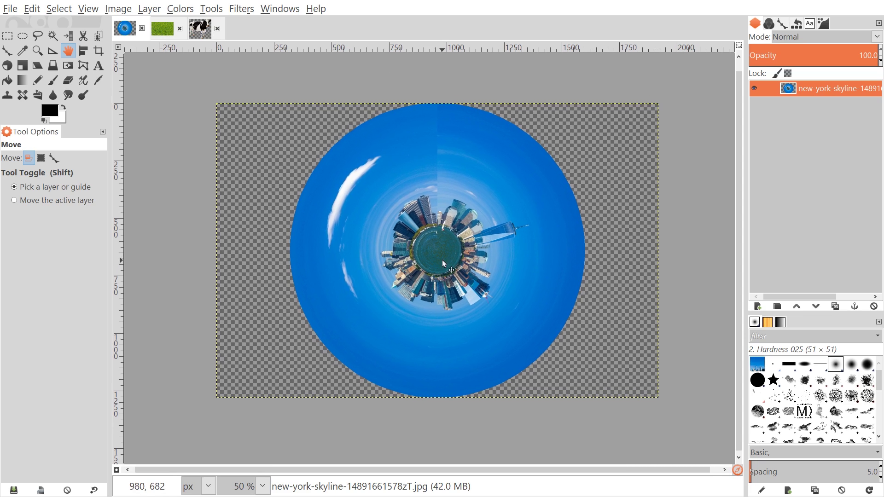
{"action": "left_click", "coordinate": [23, 51]}
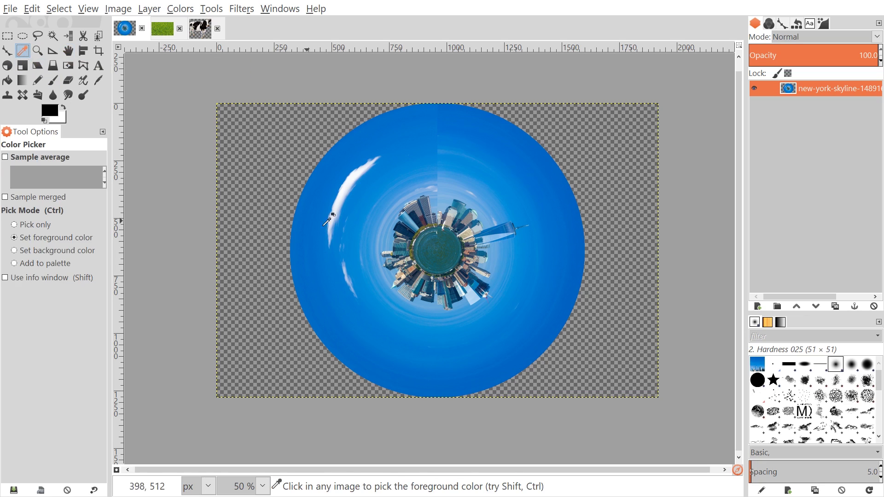
{"action": "scroll", "coordinate": [322, 214], "scroll_direction": "down", "scroll_amount": 1}
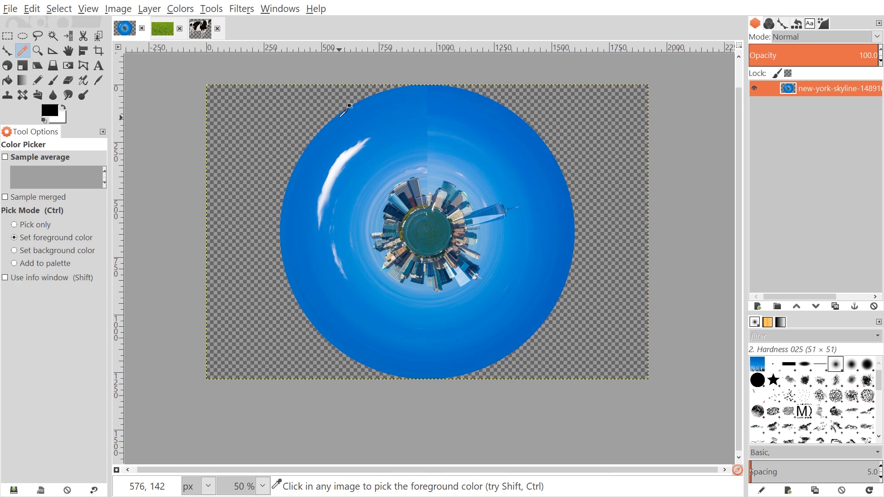
{"action": "left_click", "coordinate": [340, 116]}
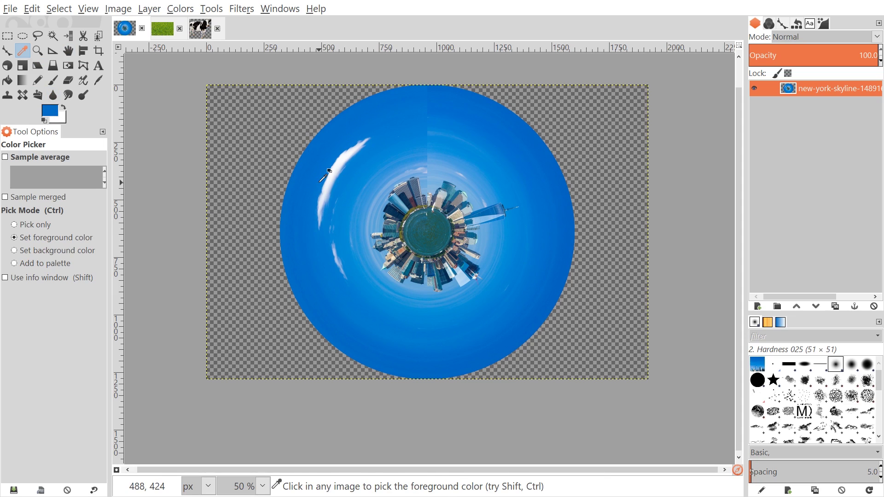
Create a 1920 × 1280 px layer filled with the foreground color and place it beneath the skyline layer
{"action": "left_click", "coordinate": [760, 306]}
{"action": "left_click_drag", "start_coordinate": [750, 211], "coordinate": [707, 108]}
{"action": "left_click", "coordinate": [686, 239]}
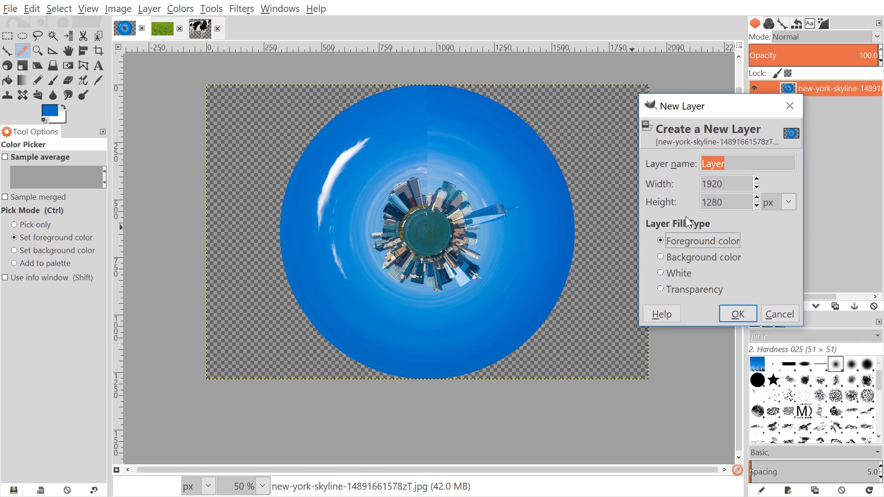
{"action": "left_click", "coordinate": [739, 312]}
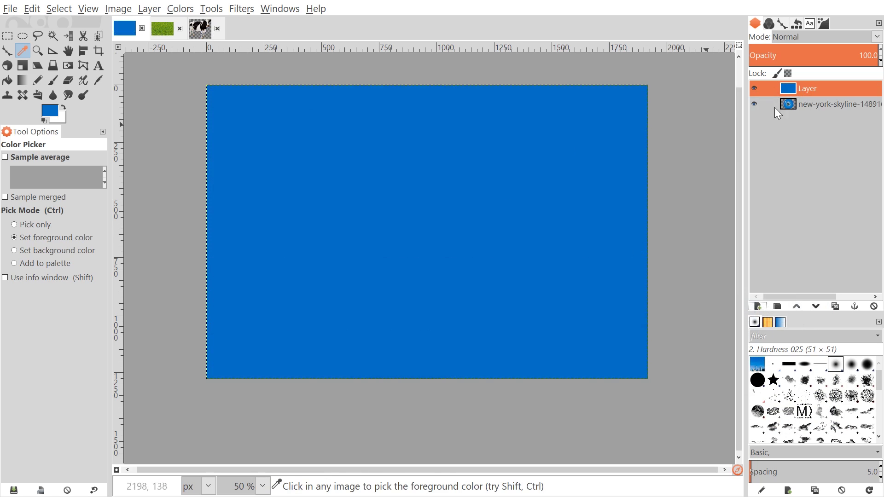
{"action": "left_click_drag", "start_coordinate": [811, 88], "coordinate": [824, 111]}
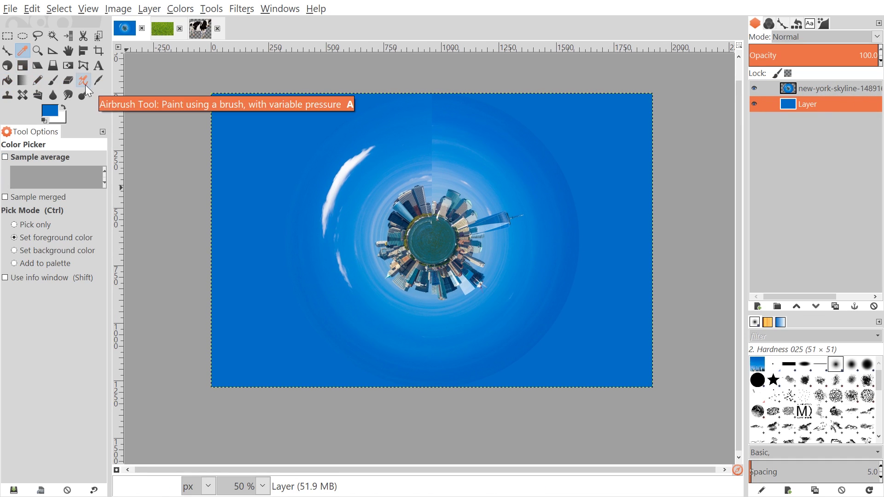
Erase the visible outer rim of the sky circle on the skyline layer with a Hardness 025 brush about 719 in size
{"action": "left_click", "coordinate": [67, 80]}
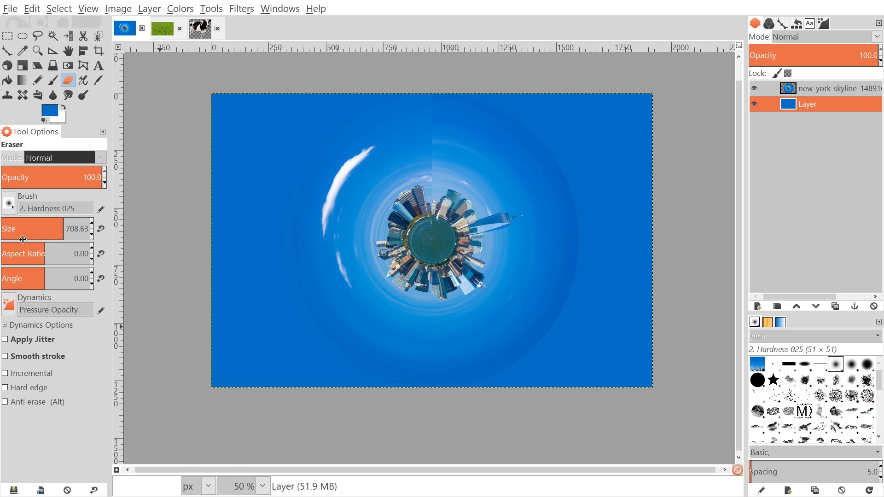
{"action": "left_click", "coordinate": [53, 229]}
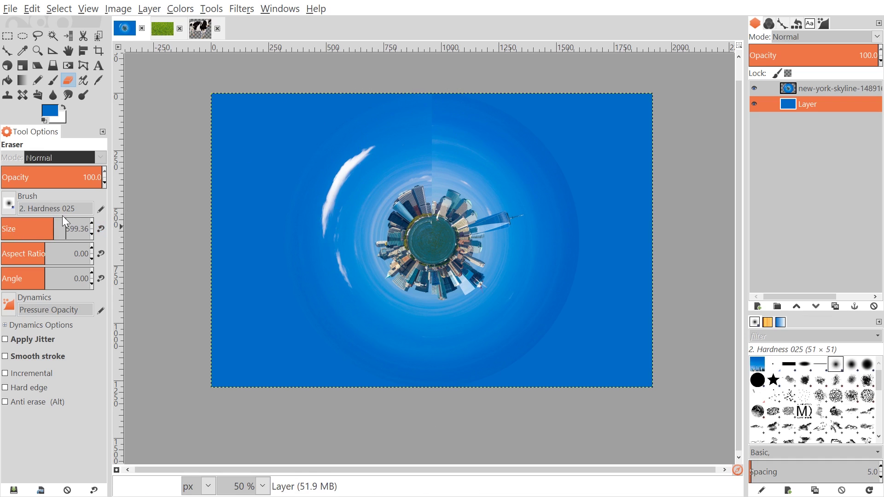
{"action": "left_click_drag", "start_coordinate": [64, 221], "coordinate": [65, 223]}
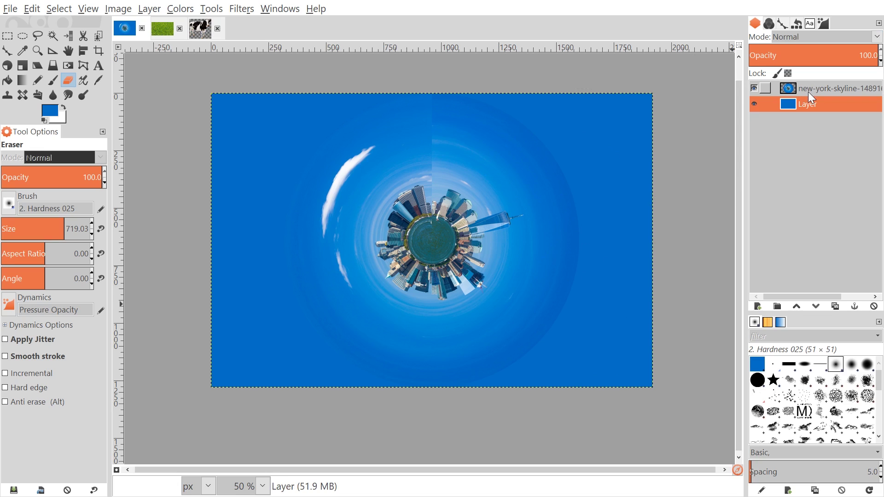
{"action": "left_click", "coordinate": [819, 89]}
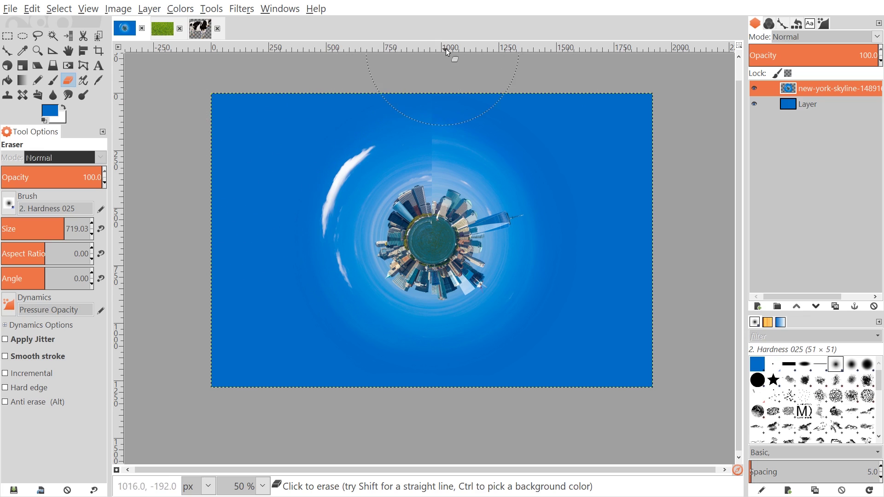
Smudge away the vertical seam in the sky above the city with a Smudge brush about 167 in size
{"action": "scroll", "coordinate": [407, 166], "scroll_direction": "up", "scroll_amount": 2, "text": "ctrl"}
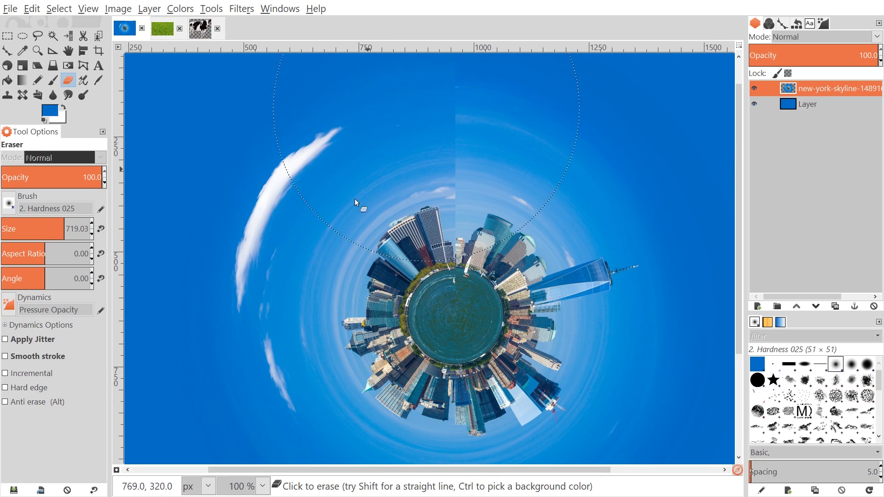
{"action": "left_click_drag", "start_coordinate": [335, 332], "coordinate": [319, 339]}
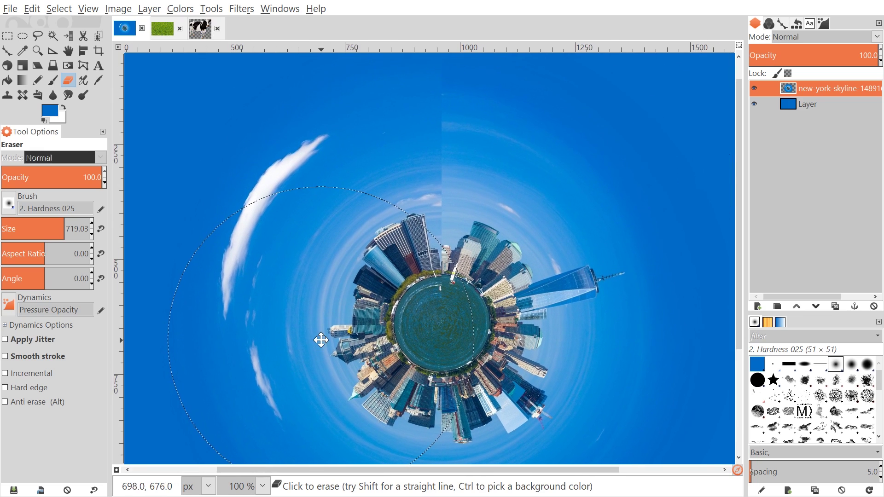
{"action": "left_click", "coordinate": [70, 92]}
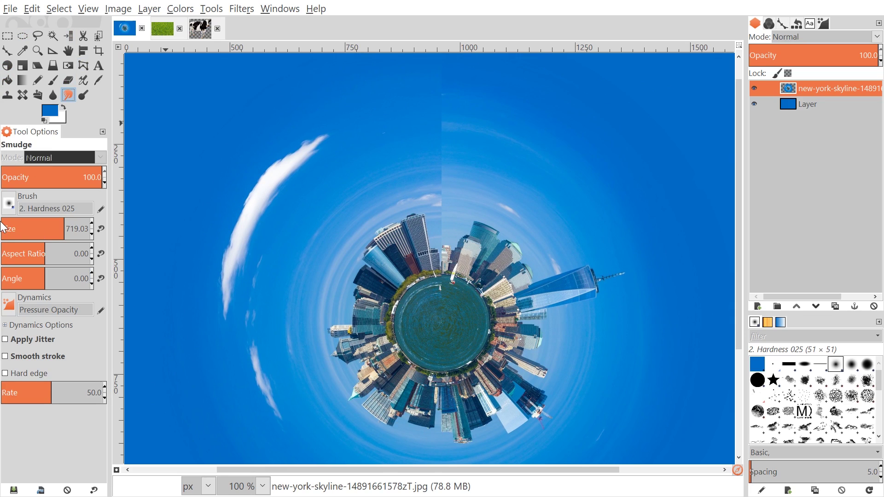
{"action": "left_click_drag", "start_coordinate": [2, 227], "coordinate": [16, 221]}
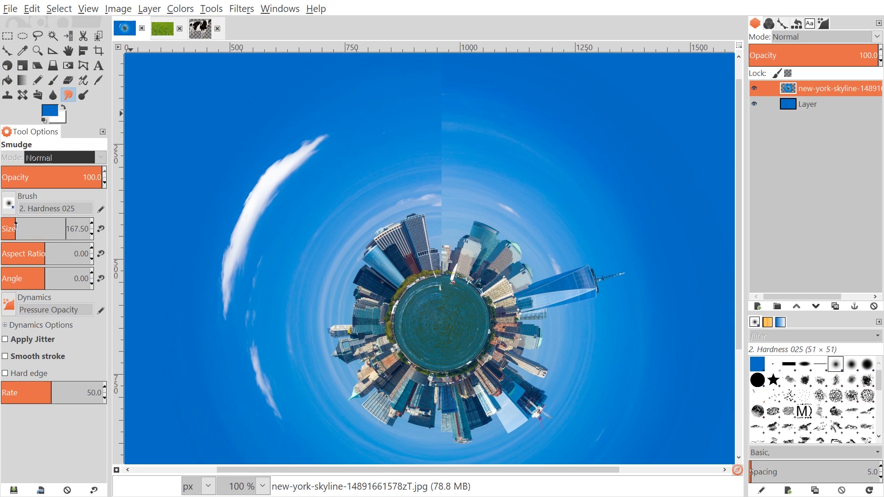
{"action": "mouse_move", "coordinate": [476, 146]}
{"action": "left_mouse_down"}
{"action": "mouse_move", "coordinate": [369, 134]}
{"action": "mouse_move", "coordinate": [395, 104]}
{"action": "mouse_move", "coordinate": [460, 96]}
{"action": "left_mouse_up"}
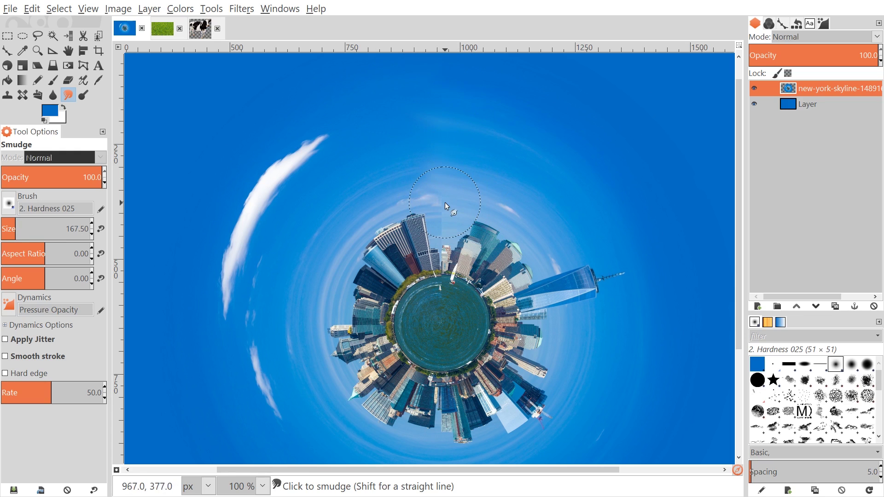
Smudge the remaining sky seam just above and between the buildings, reducing the brush size to about 89 and finally 27
{"action": "left_click", "coordinate": [10, 226]}
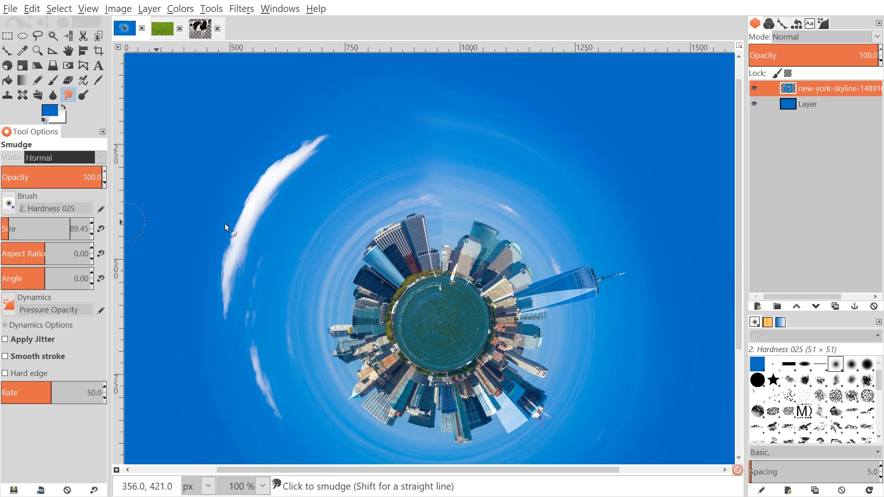
{"action": "scroll", "coordinate": [460, 220], "scroll_direction": "up", "scroll_amount": 1}
{"action": "scroll", "coordinate": [460, 220], "scroll_direction": "up", "scroll_amount": 3}
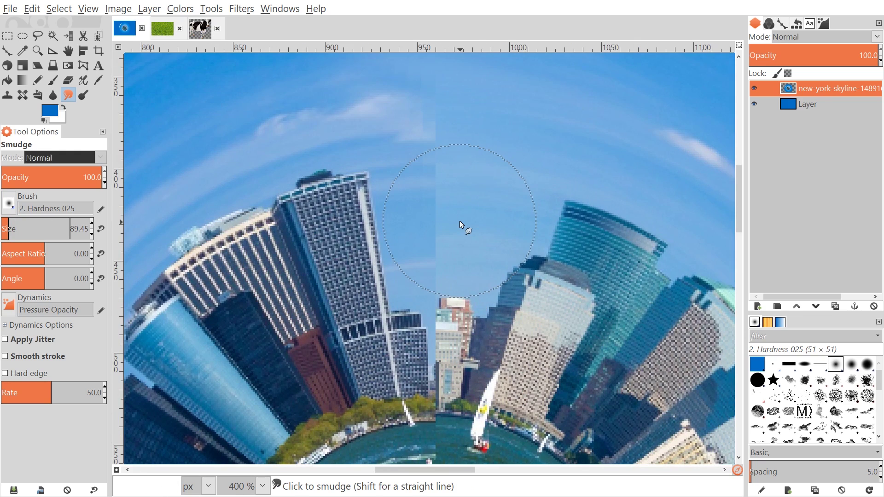
{"action": "left_click", "coordinate": [6, 225]}
{"action": "left_click_drag", "start_coordinate": [5, 225], "coordinate": [2, 225]}
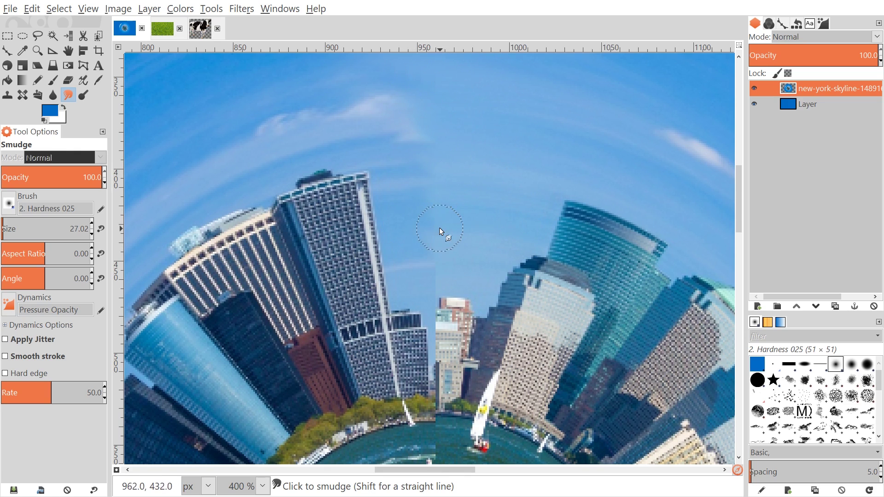
{"action": "scroll", "coordinate": [518, 186], "scroll_direction": "down", "scroll_amount": 6}
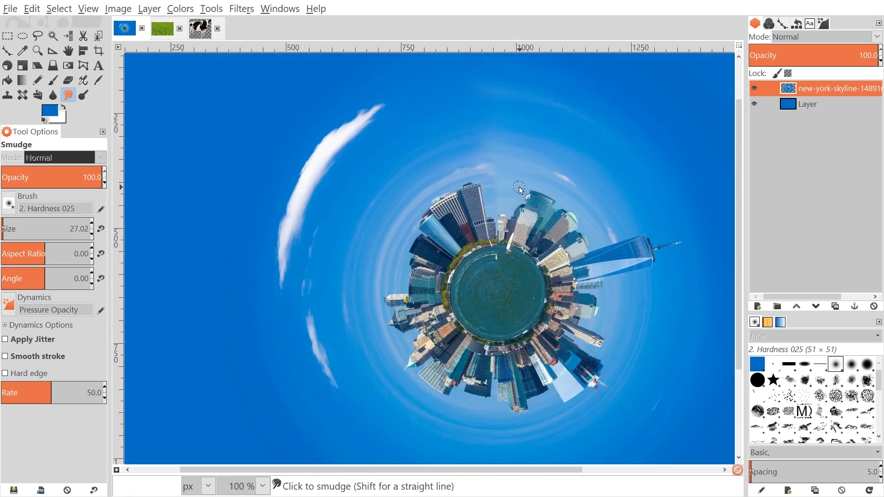
{"action": "scroll", "coordinate": [405, 174], "scroll_direction": "up", "scroll_amount": 2}
{"action": "scroll", "coordinate": [406, 173], "scroll_direction": "up", "scroll_amount": 2}
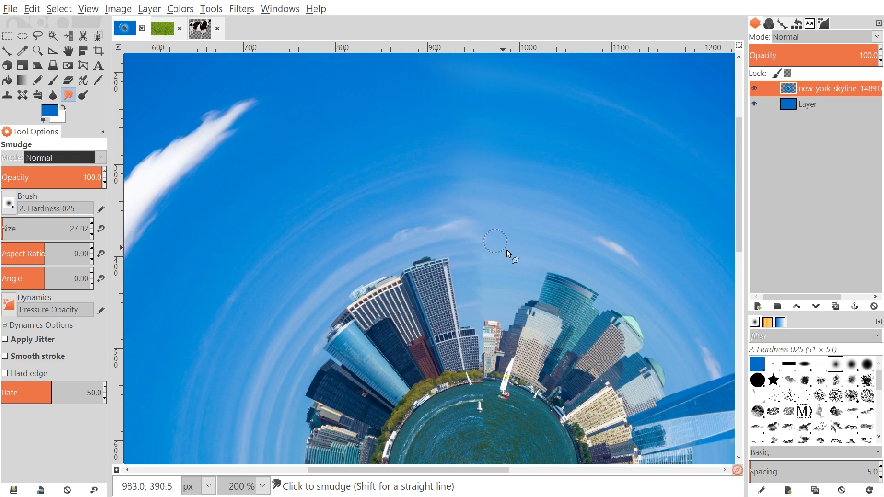
{"action": "scroll", "coordinate": [506, 249], "scroll_direction": "down", "scroll_amount": 4}
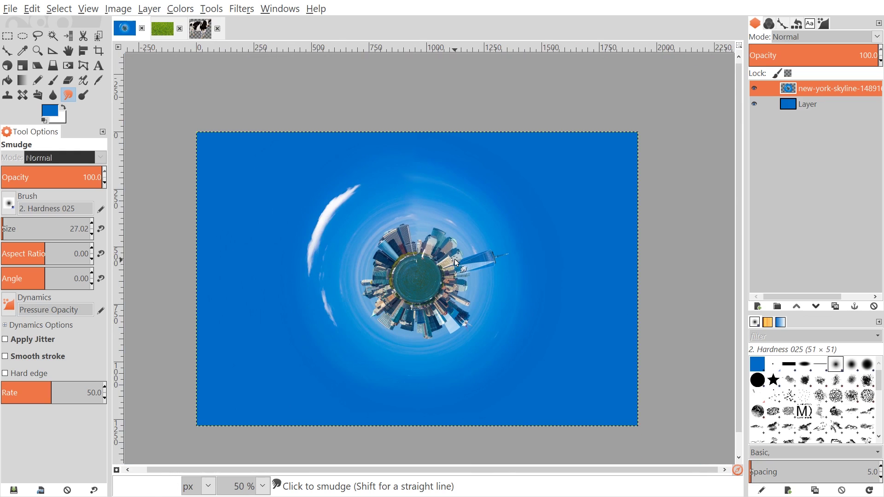
{"action": "left_click_drag", "start_coordinate": [517, 335], "coordinate": [495, 350]}
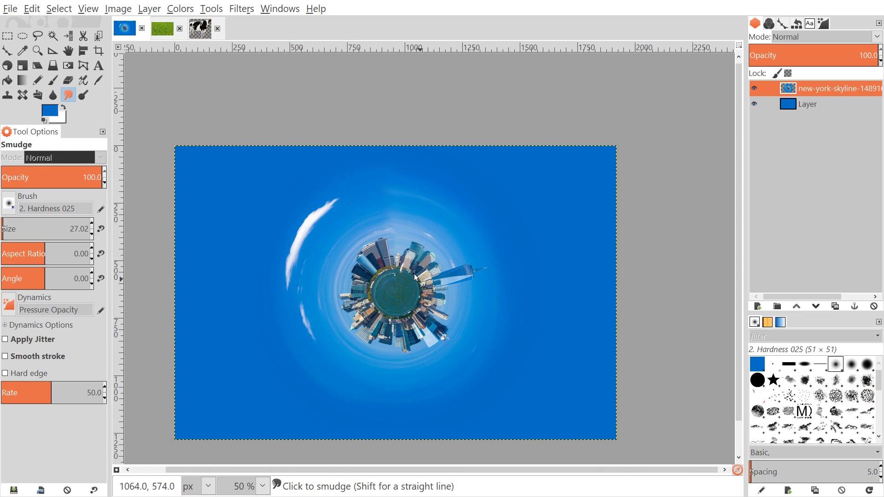
{"action": "left_click_drag", "start_coordinate": [389, 308], "coordinate": [406, 286]}
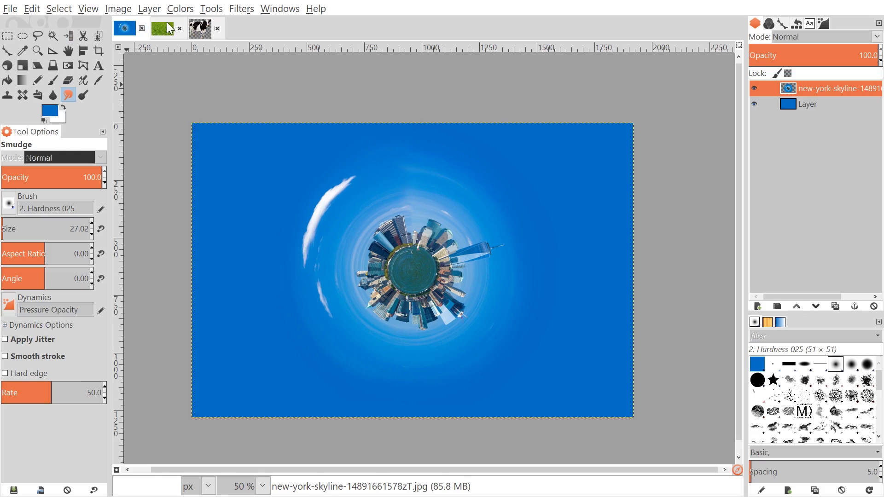
Switch to the grass image and add an alpha channel to its layer
{"action": "left_click", "coordinate": [168, 28]}
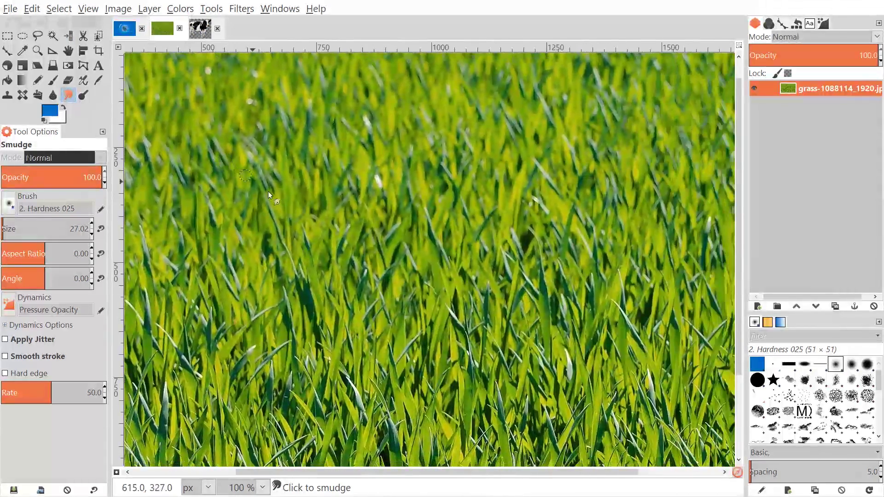
{"action": "scroll", "coordinate": [431, 252], "scroll_direction": "down", "scroll_amount": 3}
{"action": "scroll", "coordinate": [442, 248], "scroll_direction": "up", "scroll_amount": 1}
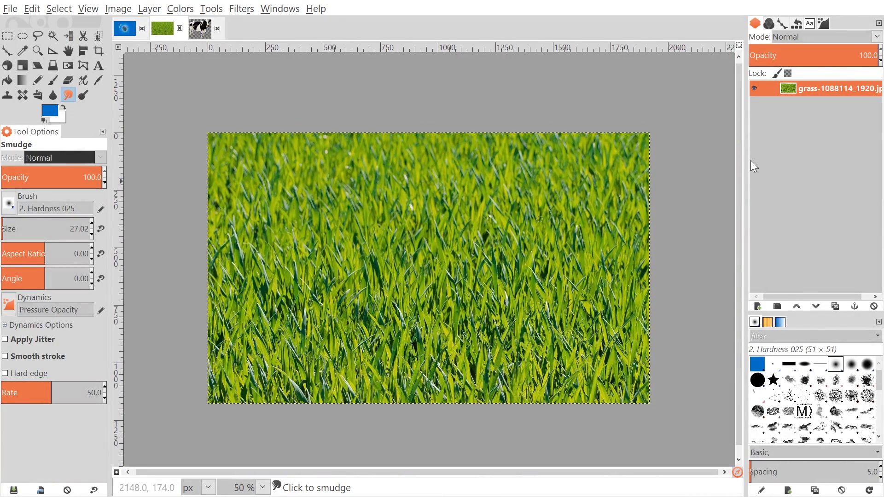
{"action": "right_click", "coordinate": [804, 89]}
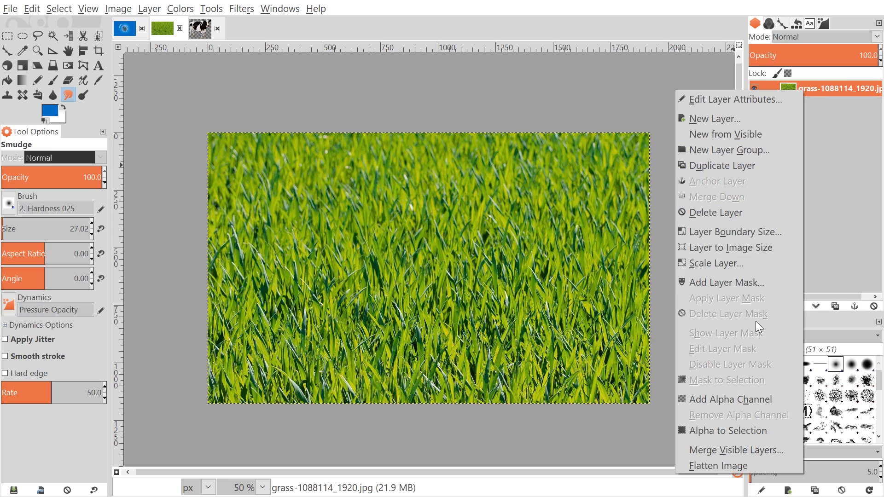
{"action": "left_click", "coordinate": [733, 395]}
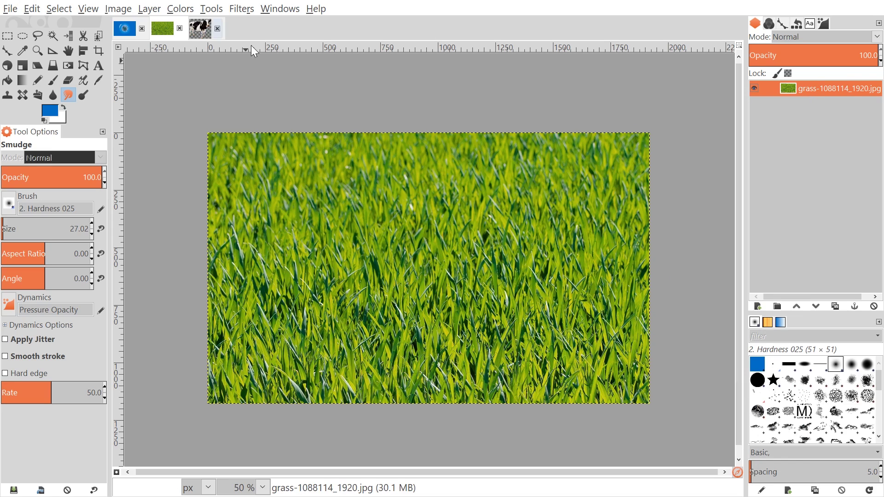
Apply the Polar Coordinates distortion to the grass layer with circle depth 100, offset angle 0 and To polar enabled
{"action": "left_click", "coordinate": [243, 9]}
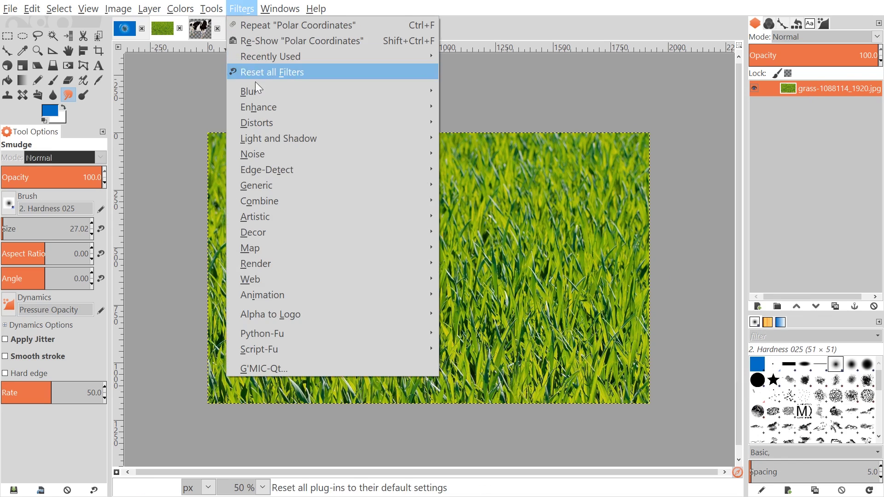
{"action": "mouse_move", "coordinate": [296, 126]}
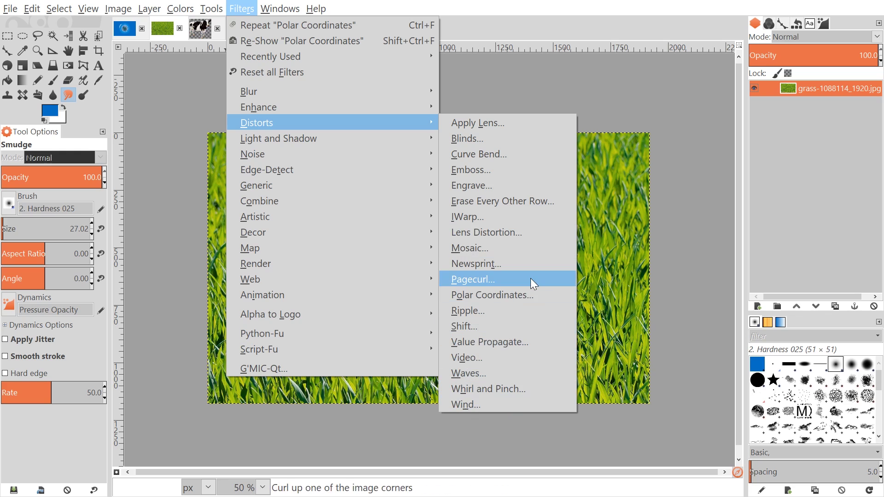
{"action": "left_click", "coordinate": [529, 296]}
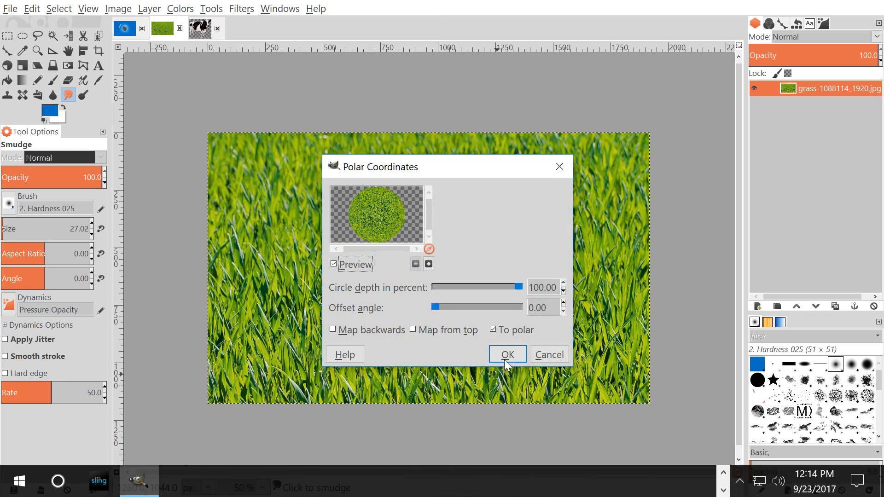
{"action": "left_click", "coordinate": [506, 357]}
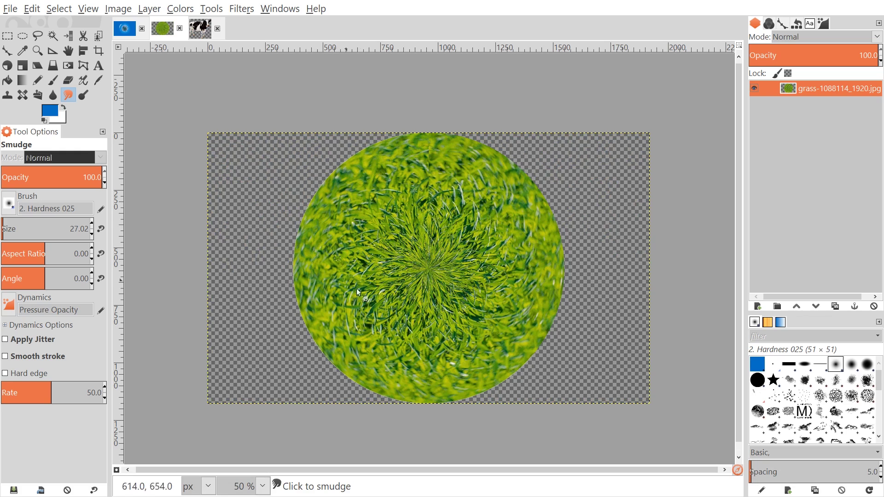
Copy the visible grass circle and paste it as a new layer in the city skyline image
{"action": "left_click", "coordinate": [31, 9]}
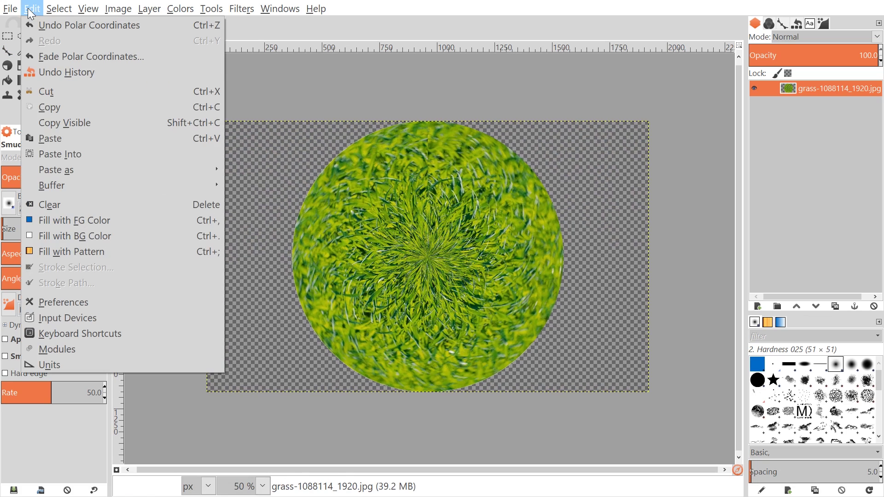
{"action": "left_click", "coordinate": [64, 123]}
{"action": "left_click", "coordinate": [124, 28]}
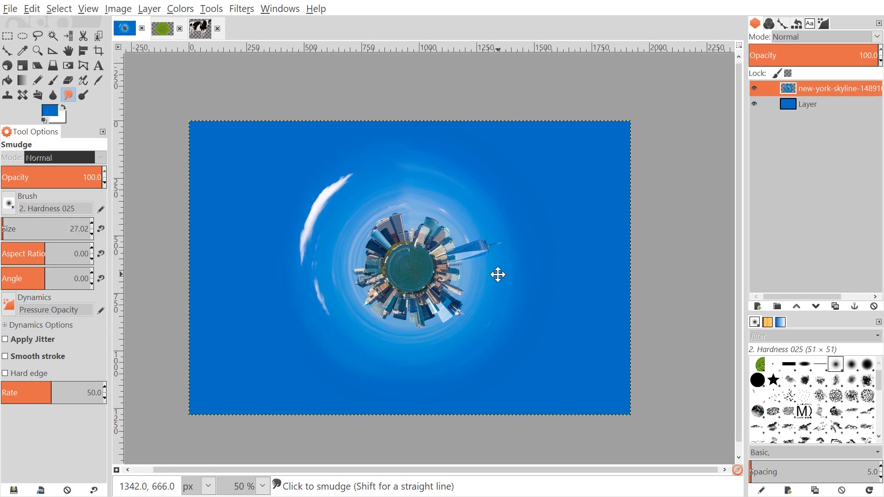
{"action": "left_click", "coordinate": [32, 9]}
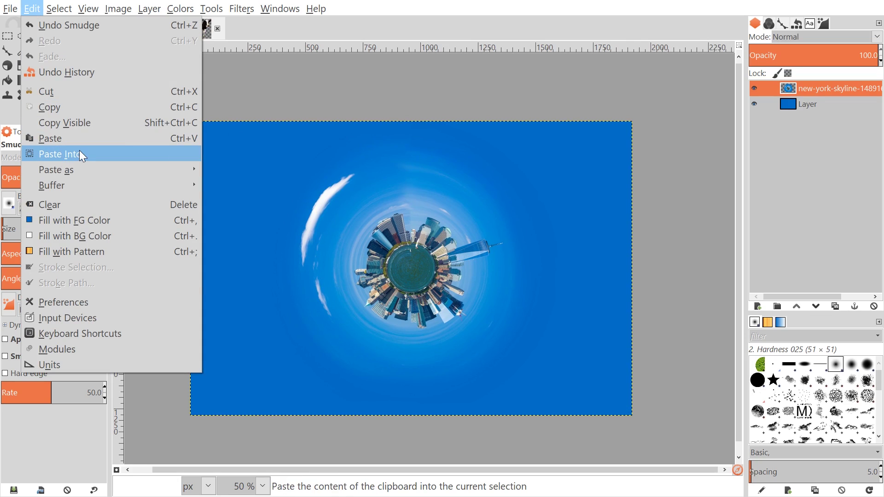
{"action": "mouse_move", "coordinate": [82, 172]}
{"action": "left_click", "coordinate": [263, 185]}
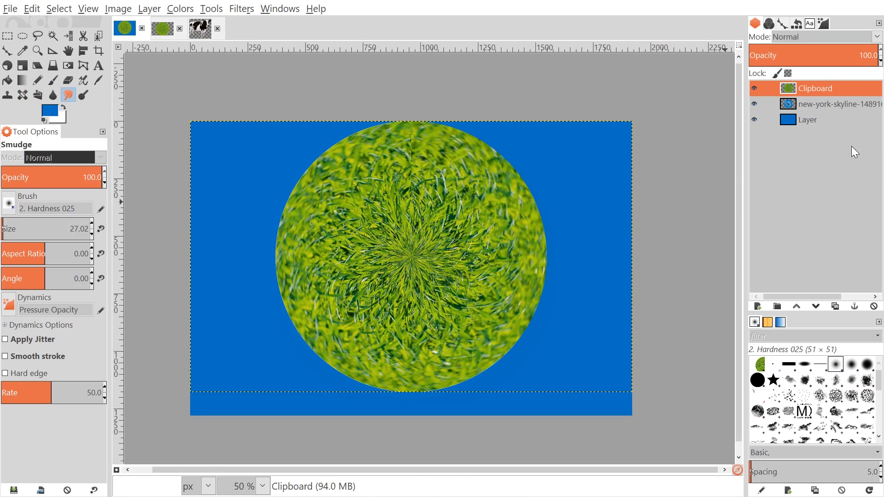
Reduce the pasted grass layer's opacity to 6.4 and move the layer toward the canvas's upper-left corner
{"action": "left_click", "coordinate": [756, 54]}
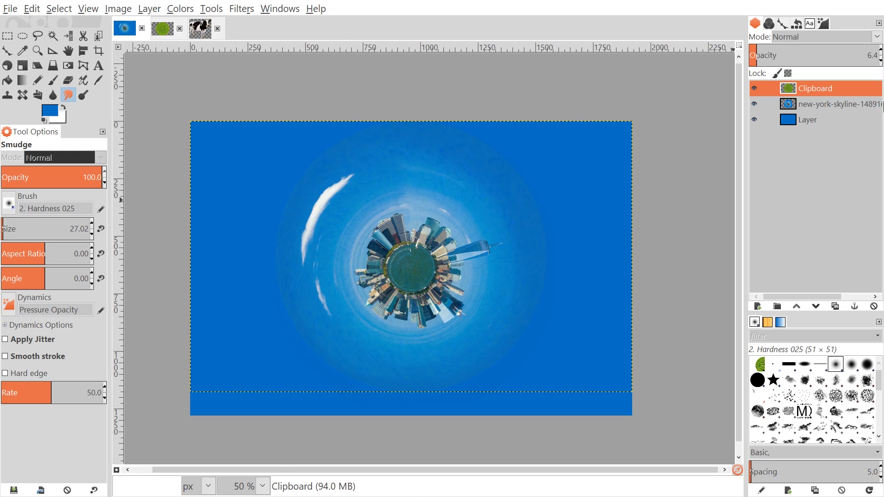
{"action": "left_click", "coordinate": [70, 49]}
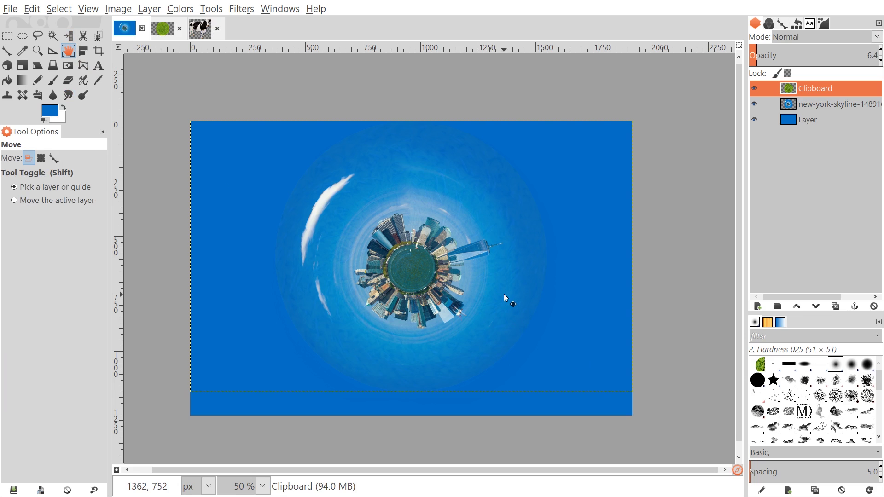
{"action": "left_click_drag", "start_coordinate": [503, 293], "coordinate": [251, 180]}
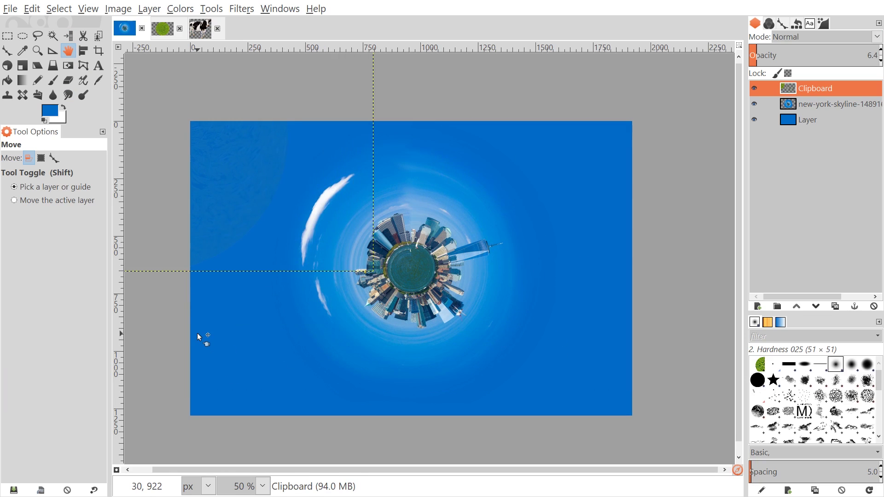
Begin scaling the grass layer with the Scale tool, with the preview's image opacity set to 49
{"action": "left_click", "coordinate": [23, 63]}
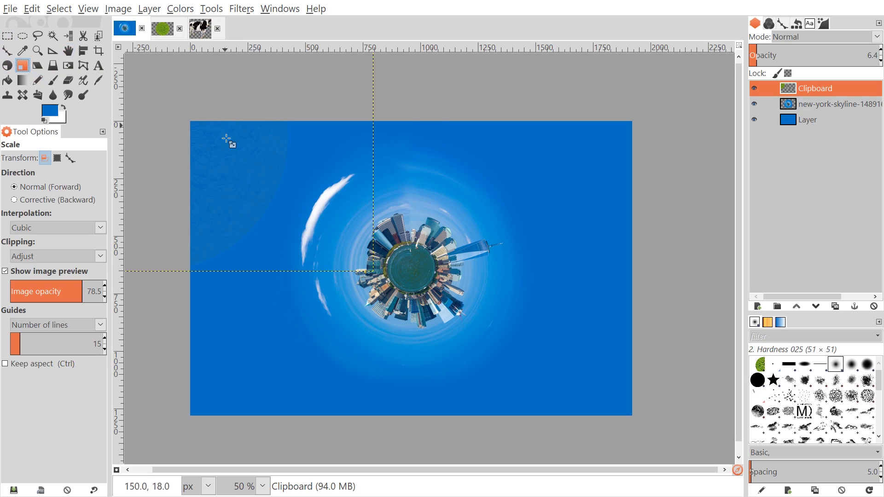
{"action": "left_click", "coordinate": [205, 139]}
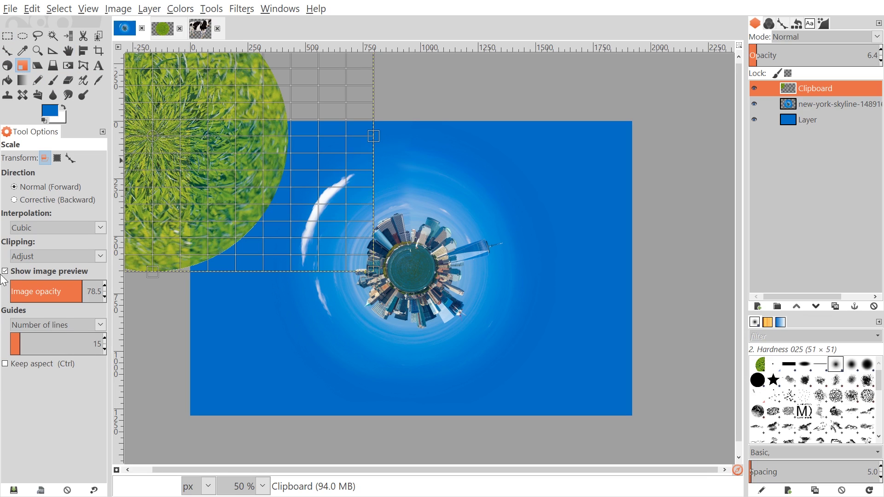
{"action": "left_click_drag", "start_coordinate": [85, 292], "coordinate": [65, 290]}
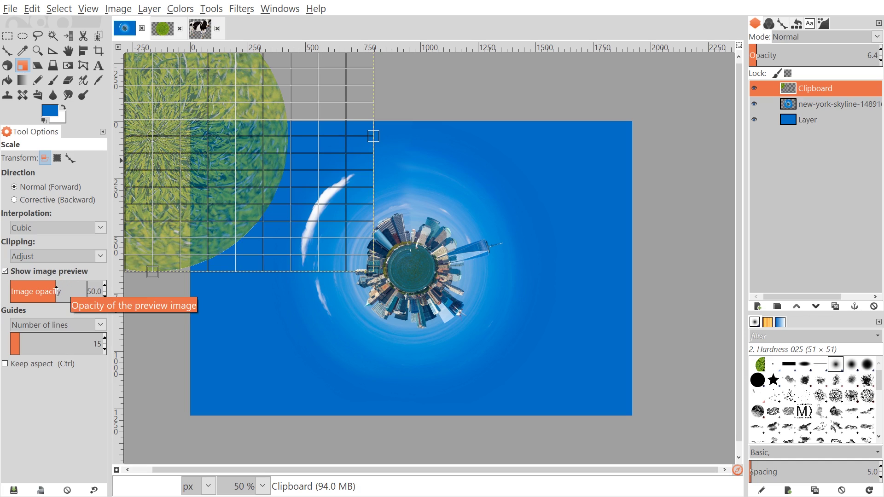
{"action": "left_click_drag", "start_coordinate": [59, 290], "coordinate": [55, 290]}
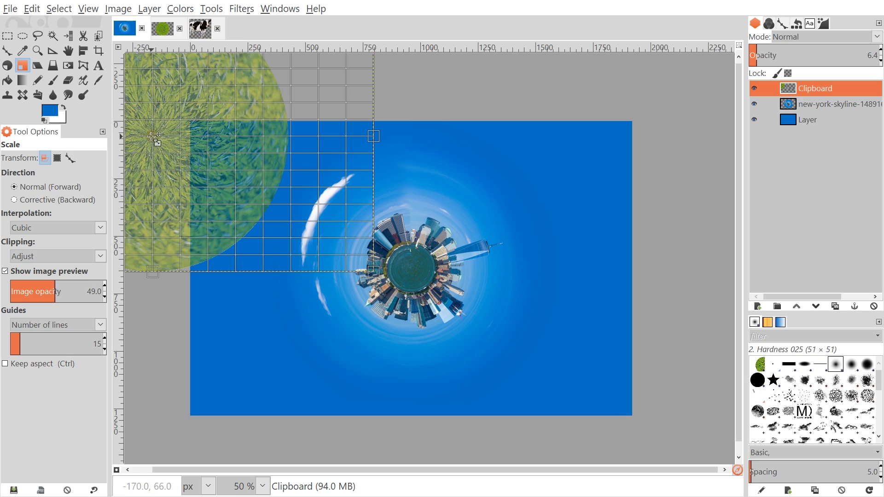
Shrink the grass circle to roughly the size of the round water area and centre it inside the ring of buildings
{"action": "left_click_drag", "start_coordinate": [155, 141], "coordinate": [413, 269]}
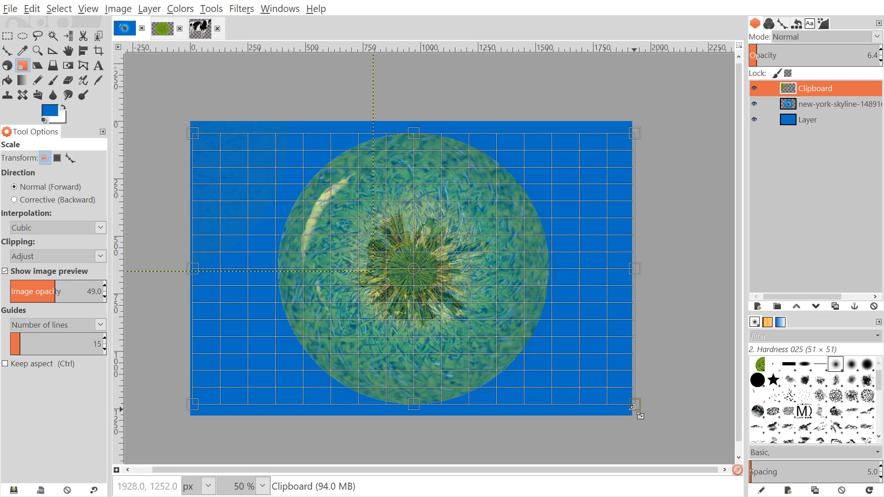
{"action": "left_click_drag", "start_coordinate": [631, 407], "coordinate": [290, 194]}
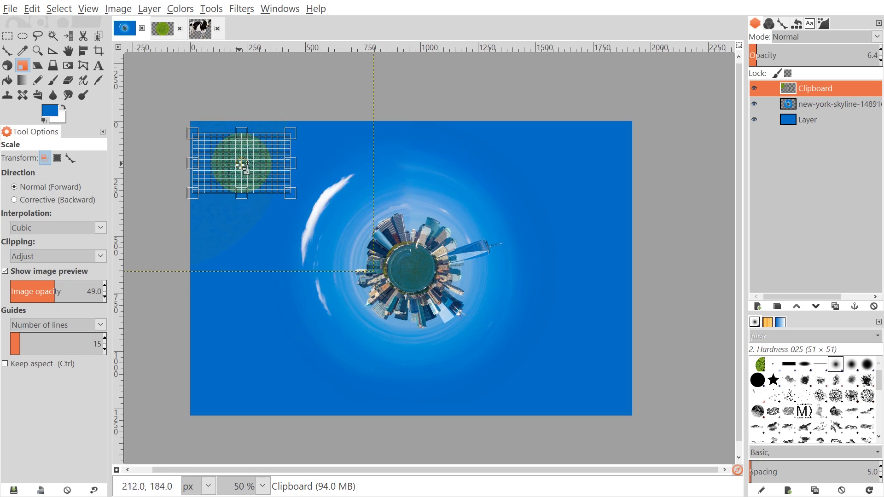
{"action": "left_click_drag", "start_coordinate": [242, 164], "coordinate": [413, 271]}
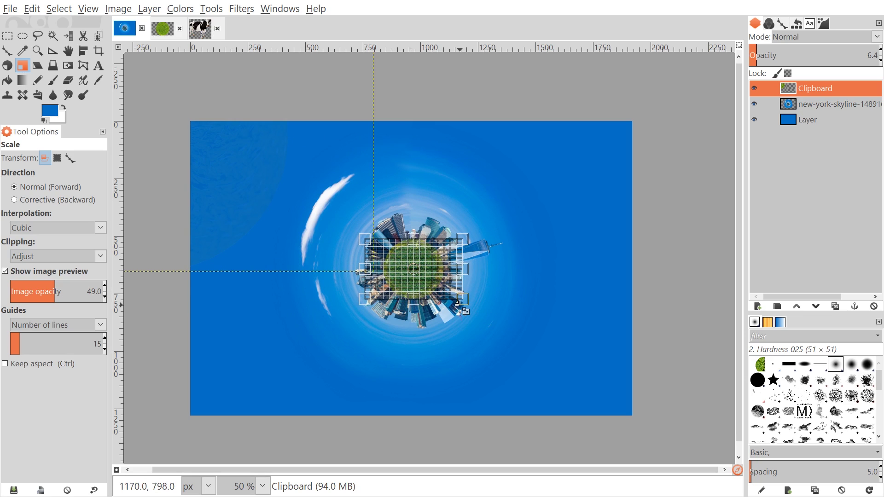
{"action": "left_click_drag", "start_coordinate": [461, 307], "coordinate": [454, 298]}
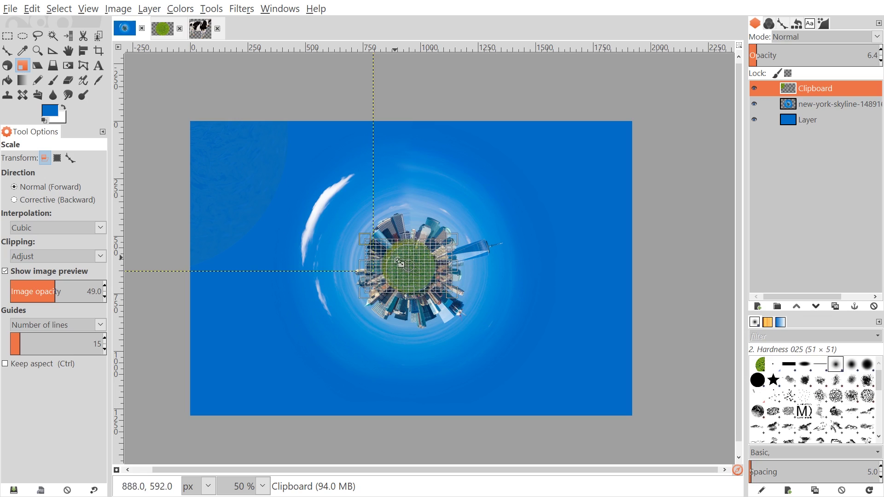
{"action": "left_click_drag", "start_coordinate": [406, 262], "coordinate": [408, 264]}
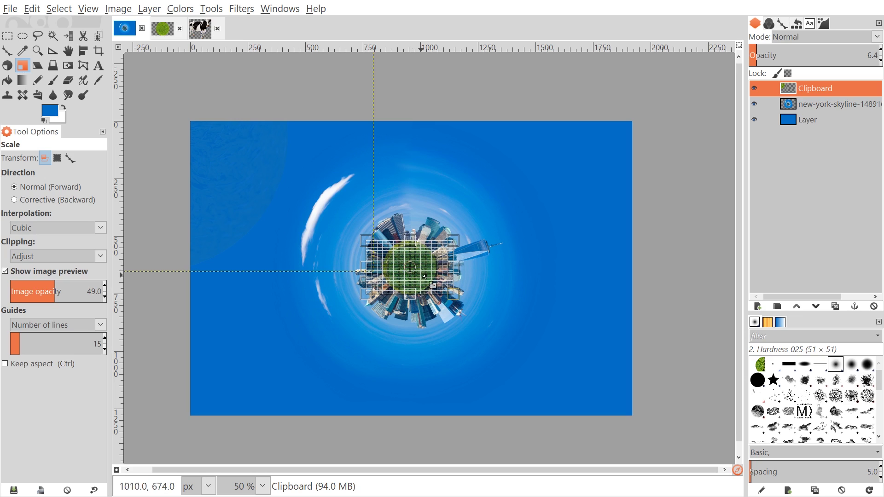
Enlarge the grass circle slightly to cover the water and the surrounding tree ring, centre it, and apply the scaling
{"action": "scroll", "coordinate": [427, 292], "scroll_direction": "up", "scroll_amount": 2}
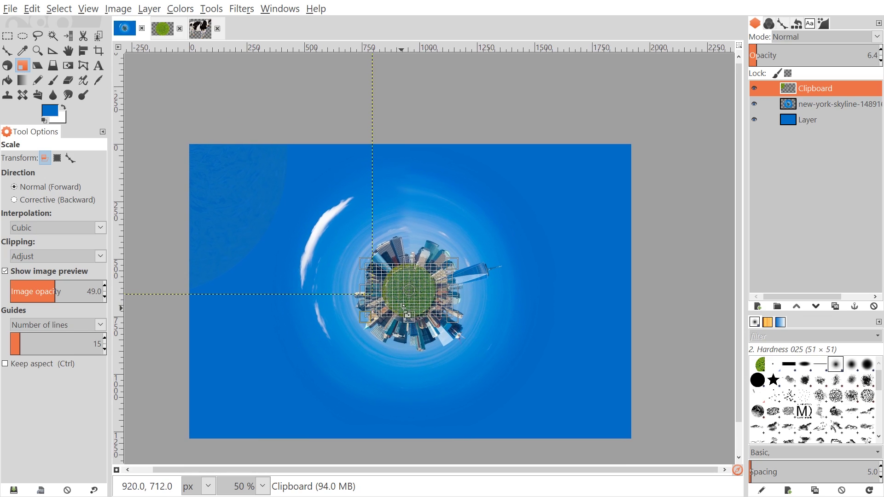
{"action": "scroll", "coordinate": [407, 292], "scroll_direction": "up", "scroll_amount": 4}
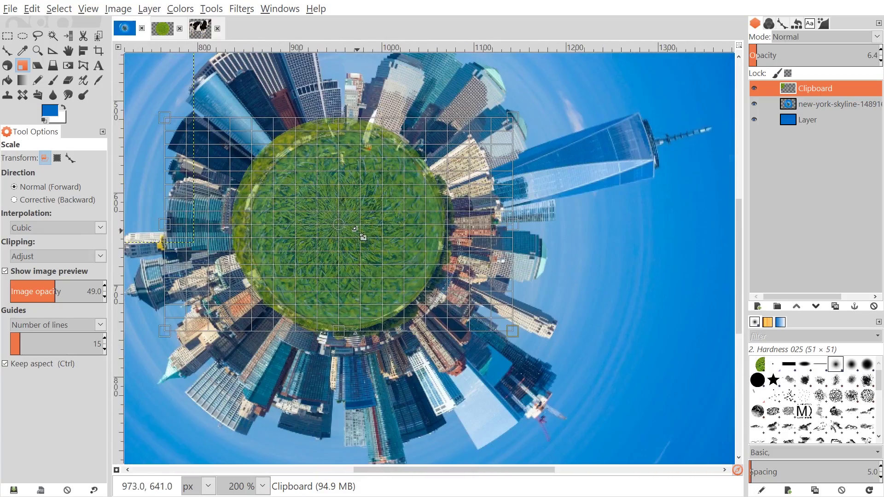
{"action": "scroll", "coordinate": [354, 228], "scroll_direction": "left", "scroll_amount": 4}
{"action": "scroll", "coordinate": [392, 239], "scroll_direction": "up", "scroll_amount": 1}
{"action": "left_click_drag", "start_coordinate": [391, 239], "coordinate": [587, 291]}
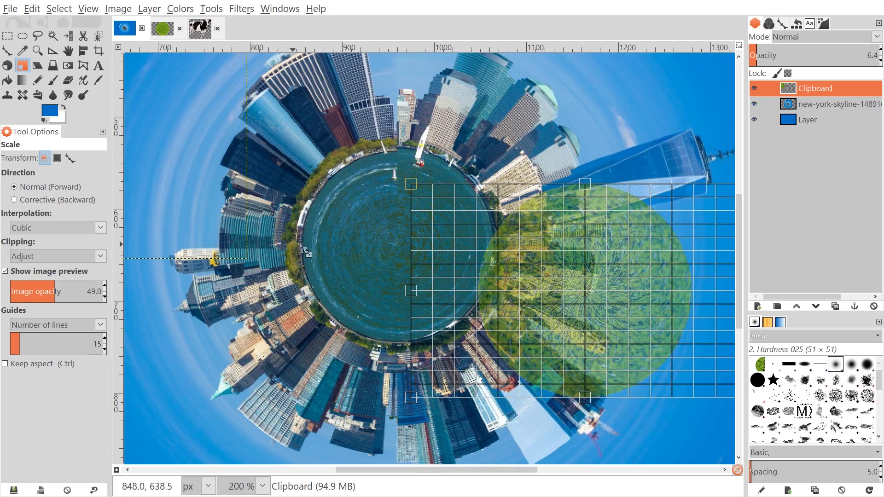
{"action": "left_click_drag", "start_coordinate": [585, 290], "coordinate": [387, 239]}
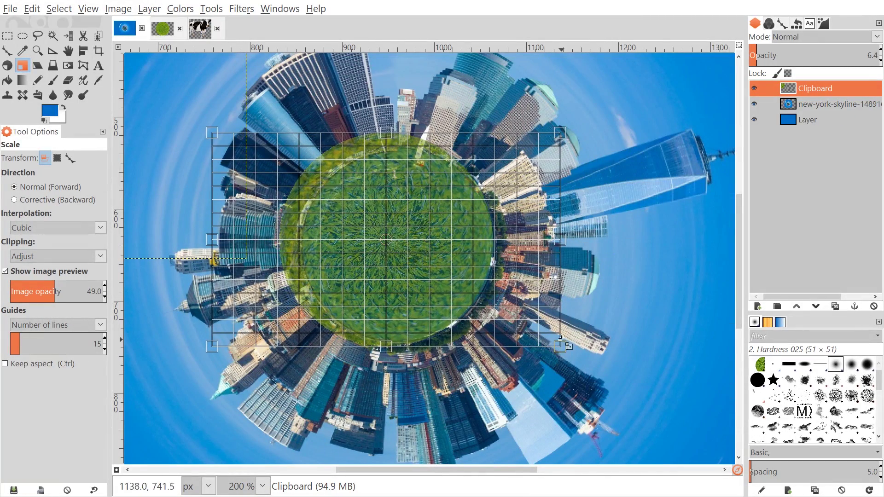
{"action": "left_click_drag", "start_coordinate": [569, 355], "coordinate": [598, 368]}
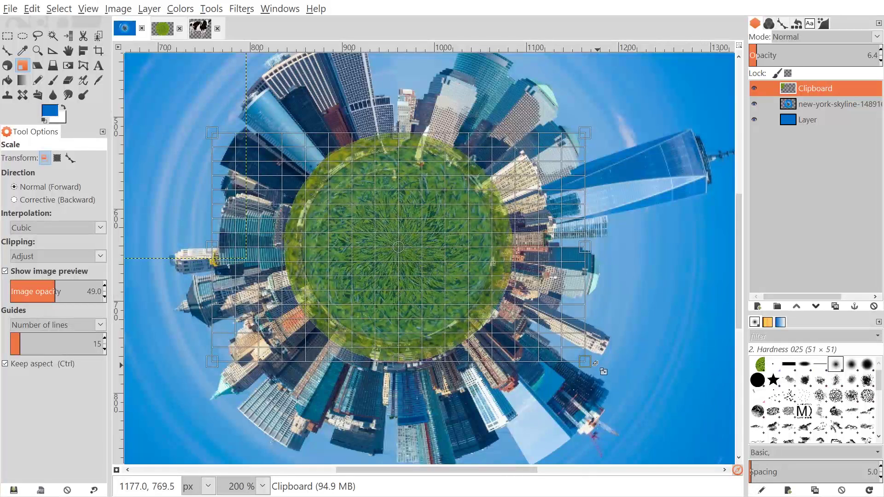
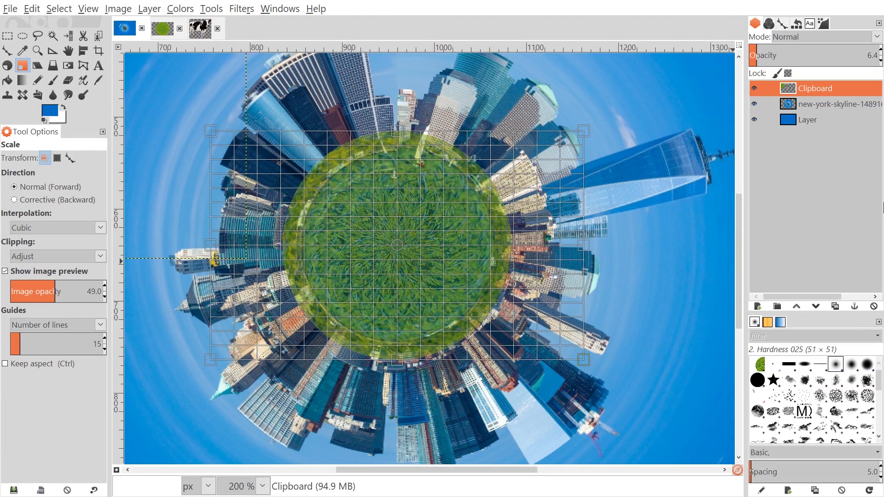
{"action": "key", "text": "Escape"}
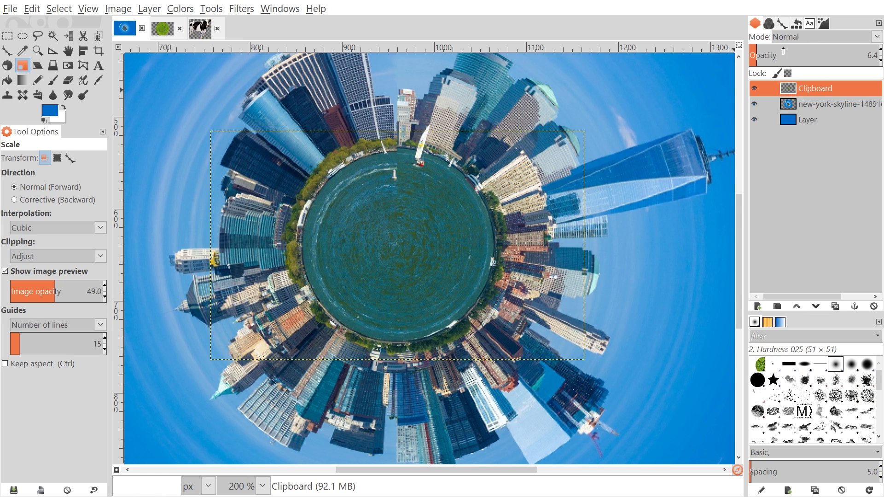
Set the grass layer's opacity to 100 and check how the grass circle fits within the city
{"action": "left_click_drag", "start_coordinate": [782, 51], "coordinate": [877, 53]}
{"action": "scroll", "coordinate": [304, 326], "scroll_direction": "left", "scroll_amount": 3}
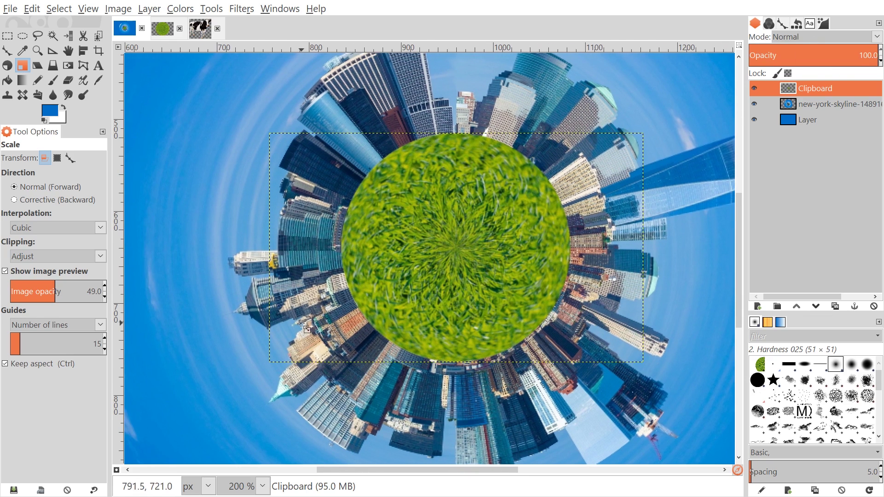
{"action": "scroll", "coordinate": [304, 326], "scroll_direction": "down", "scroll_amount": 3}
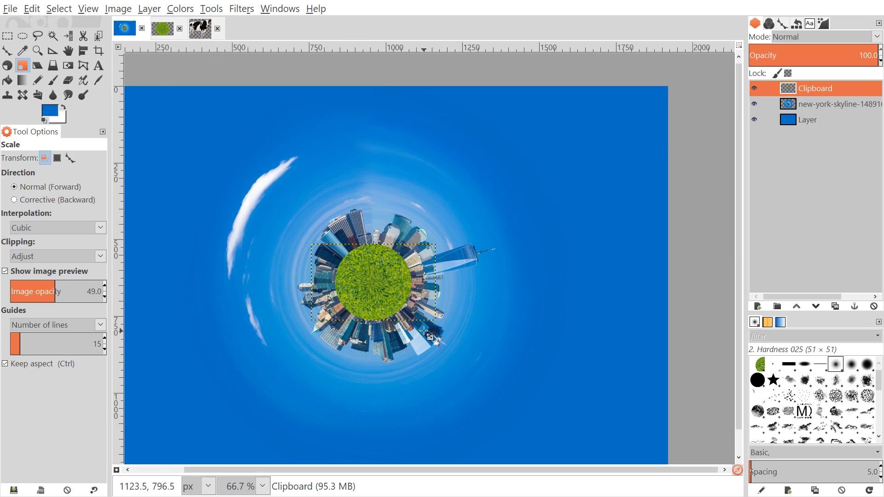
{"action": "scroll", "coordinate": [423, 331], "scroll_direction": "down", "scroll_amount": 1}
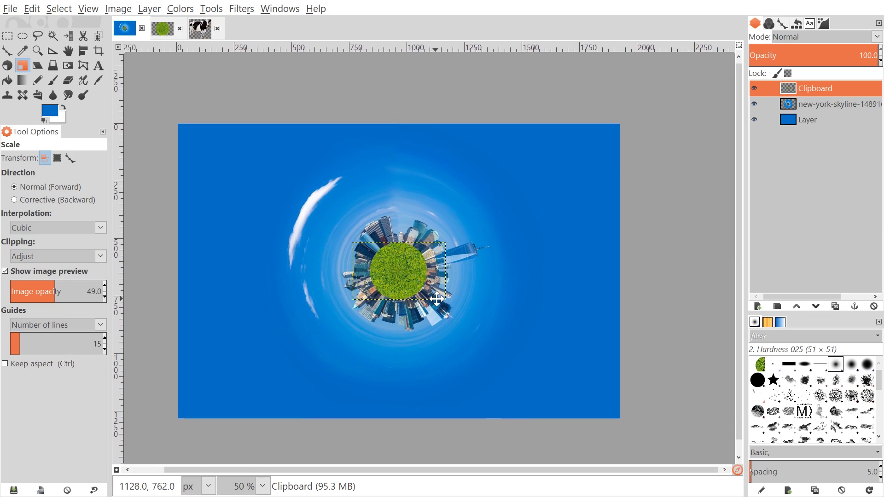
{"action": "scroll", "coordinate": [424, 299], "scroll_direction": "up", "scroll_amount": 2}
{"action": "left_click_drag", "start_coordinate": [430, 306], "coordinate": [451, 316]}
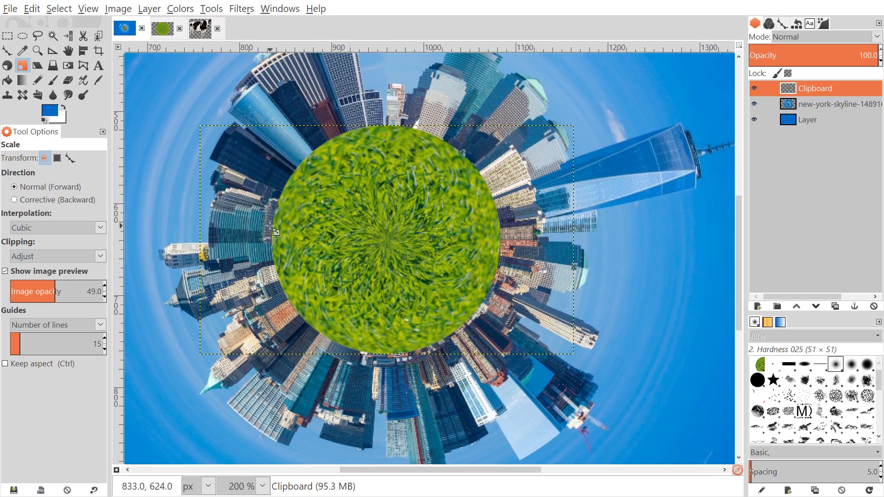
Set up the Eraser with the Cell 02 texture brush at a size of 63.44
{"action": "left_click", "coordinate": [68, 80]}
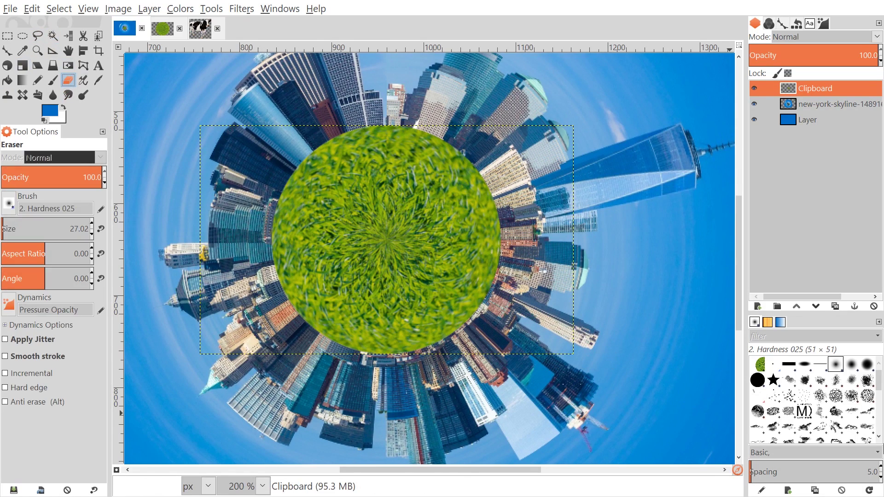
{"action": "left_click", "coordinate": [820, 395]}
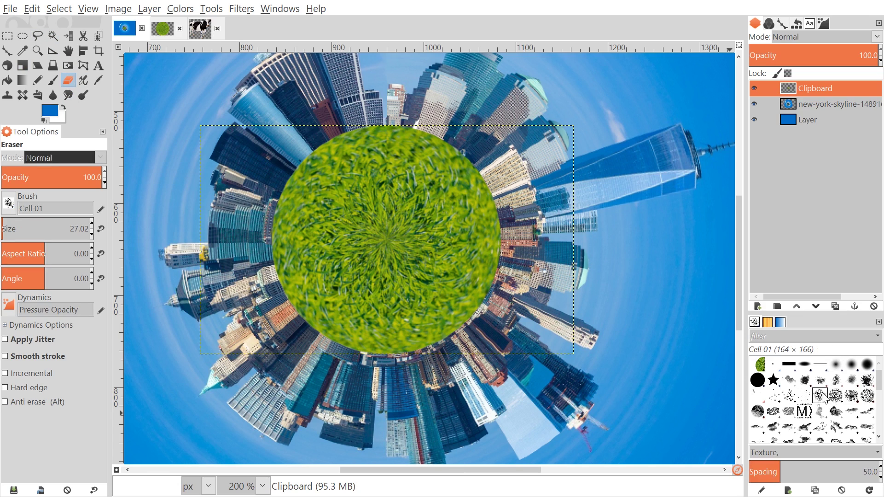
{"action": "left_click", "coordinate": [837, 397]}
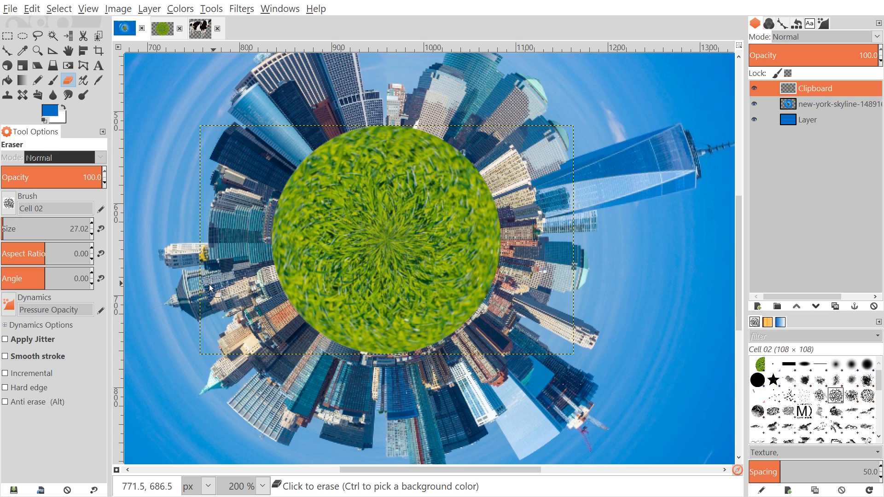
{"action": "left_click", "coordinate": [12, 226]}
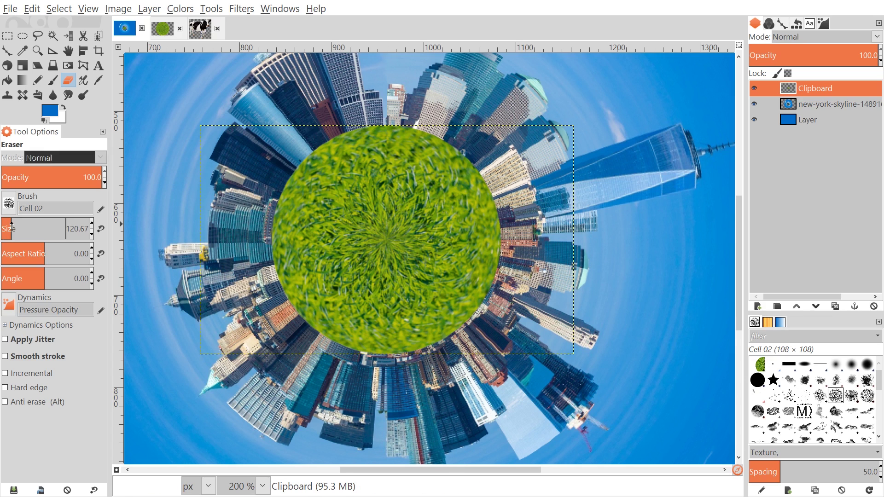
{"action": "left_click", "coordinate": [4, 226]}
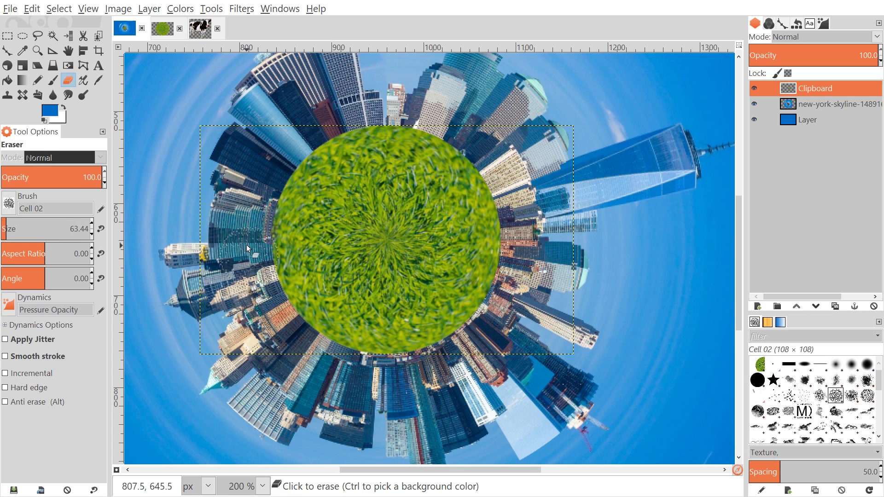
Erase all the way around the rim of the grass circle to give it a rough, irregular edge against the buildings
{"action": "left_click", "coordinate": [260, 272]}
{"action": "mouse_move", "coordinate": [266, 307]}
{"action": "left_mouse_down"}
{"action": "mouse_move", "coordinate": [296, 345]}
{"action": "mouse_move", "coordinate": [295, 336]}
{"action": "mouse_move", "coordinate": [367, 376]}
{"action": "left_mouse_up"}
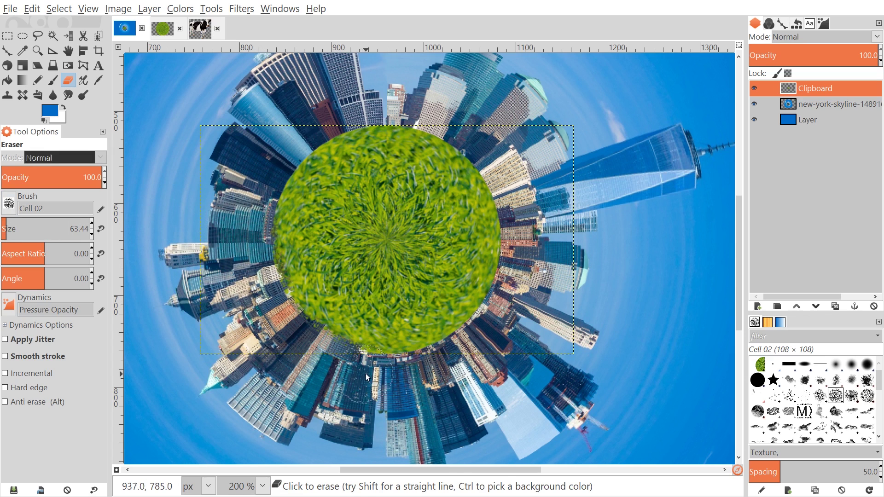
{"action": "mouse_move", "coordinate": [435, 372]}
{"action": "left_mouse_down"}
{"action": "mouse_move", "coordinate": [413, 366]}
{"action": "mouse_move", "coordinate": [483, 347]}
{"action": "mouse_move", "coordinate": [444, 361]}
{"action": "mouse_move", "coordinate": [494, 321]}
{"action": "mouse_move", "coordinate": [485, 335]}
{"action": "mouse_move", "coordinate": [522, 283]}
{"action": "mouse_move", "coordinate": [494, 325]}
{"action": "left_mouse_up"}
{"action": "left_click_drag", "start_coordinate": [520, 256], "coordinate": [522, 212]}
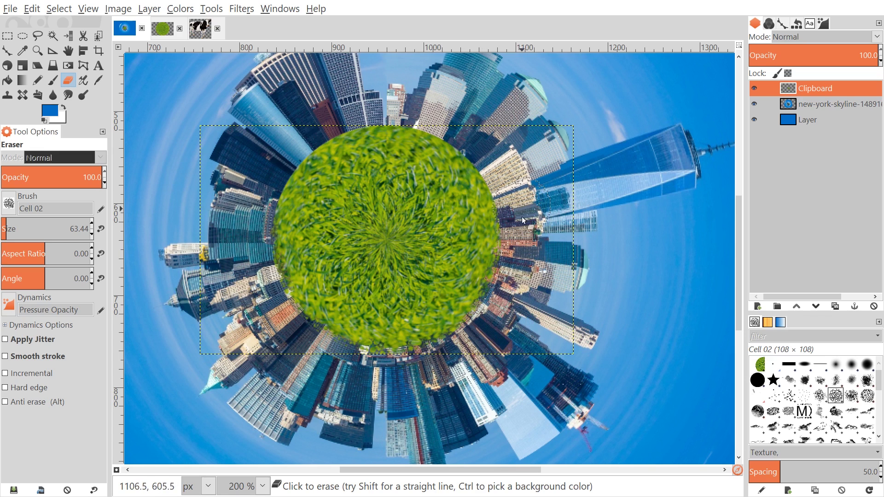
{"action": "mouse_move", "coordinate": [510, 162]}
{"action": "left_mouse_down"}
{"action": "mouse_move", "coordinate": [496, 151]}
{"action": "mouse_move", "coordinate": [511, 180]}
{"action": "mouse_move", "coordinate": [484, 145]}
{"action": "left_mouse_up"}
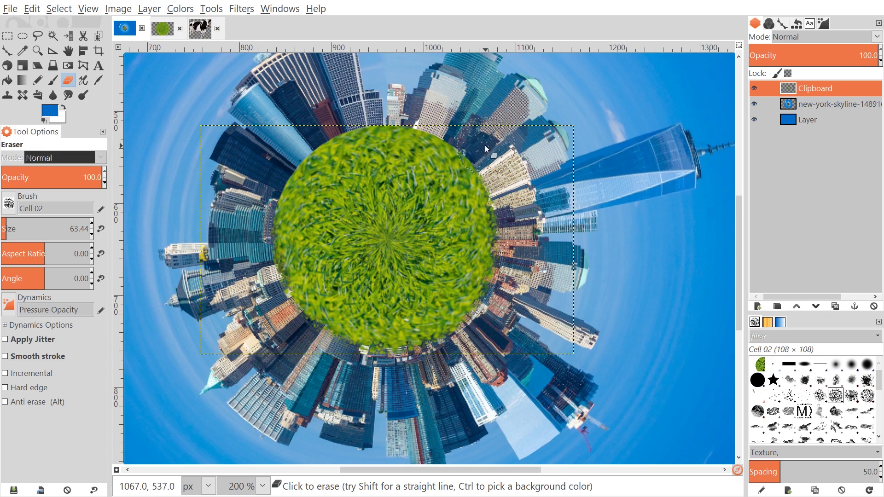
{"action": "mouse_move", "coordinate": [436, 116]}
{"action": "left_mouse_down"}
{"action": "mouse_move", "coordinate": [347, 108]}
{"action": "mouse_move", "coordinate": [324, 115]}
{"action": "mouse_move", "coordinate": [355, 108]}
{"action": "mouse_move", "coordinate": [313, 125]}
{"action": "left_mouse_up"}
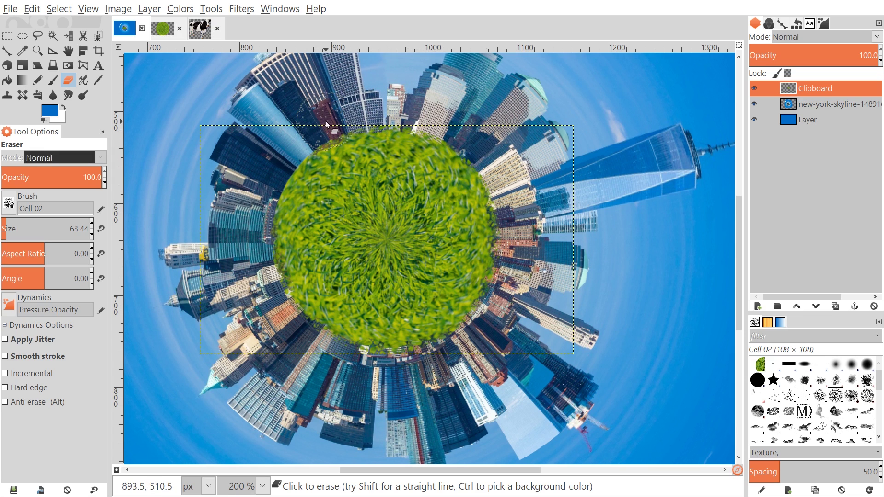
{"action": "left_click_drag", "start_coordinate": [281, 149], "coordinate": [257, 200]}
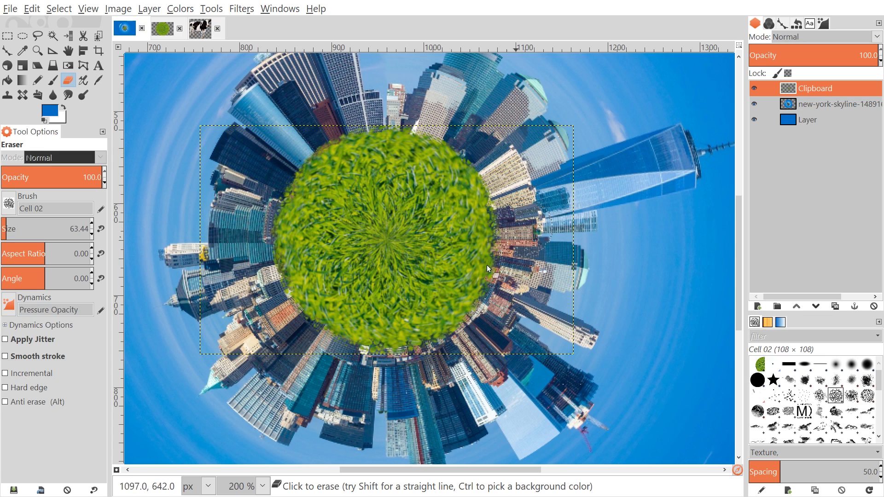
Show the whole image at 50% zoom and open the Curves adjustment for the New York skyline layer
{"action": "scroll", "coordinate": [230, 253], "scroll_direction": "up", "scroll_amount": 2}
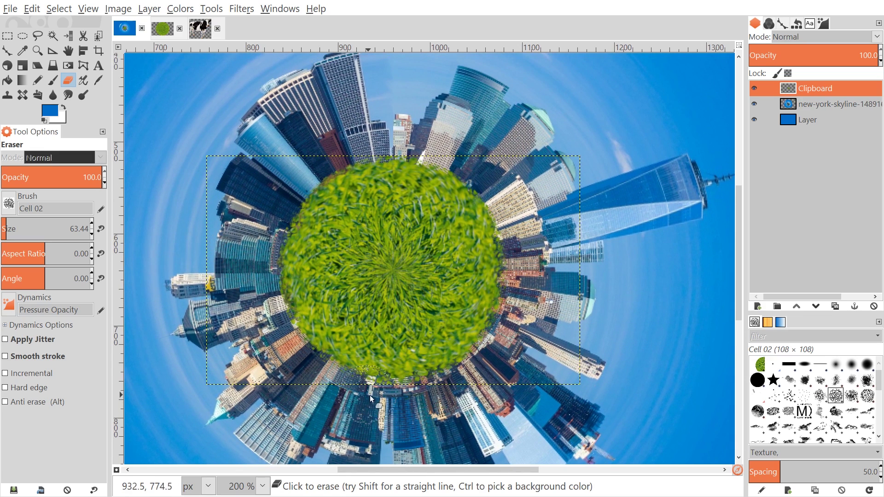
{"action": "scroll", "coordinate": [607, 237], "scroll_direction": "down", "scroll_amount": 4}
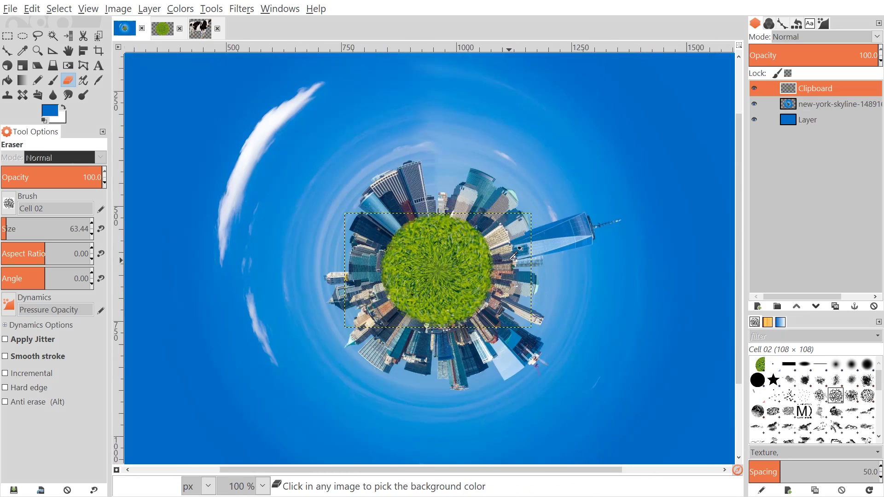
{"action": "scroll", "coordinate": [513, 251], "scroll_direction": "down", "scroll_amount": 1}
{"action": "scroll", "coordinate": [509, 260], "scroll_direction": "up", "scroll_amount": 1}
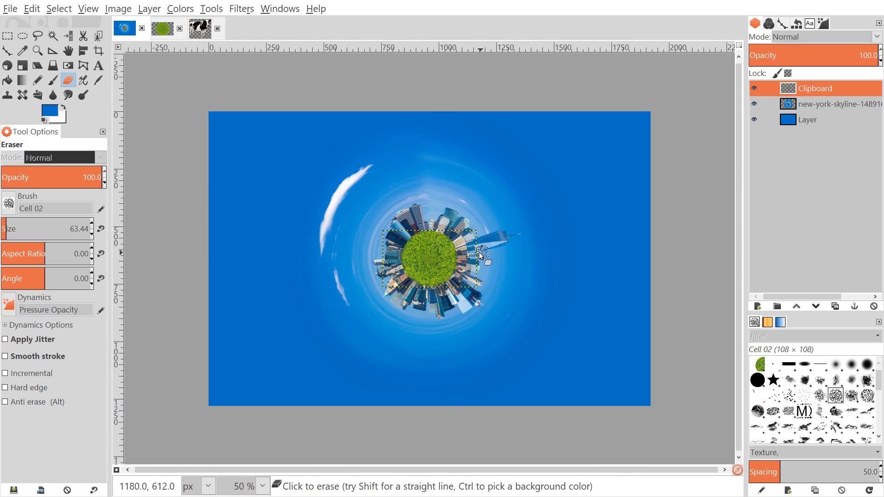
{"action": "scroll", "coordinate": [599, 239], "scroll_direction": "right", "scroll_amount": 2}
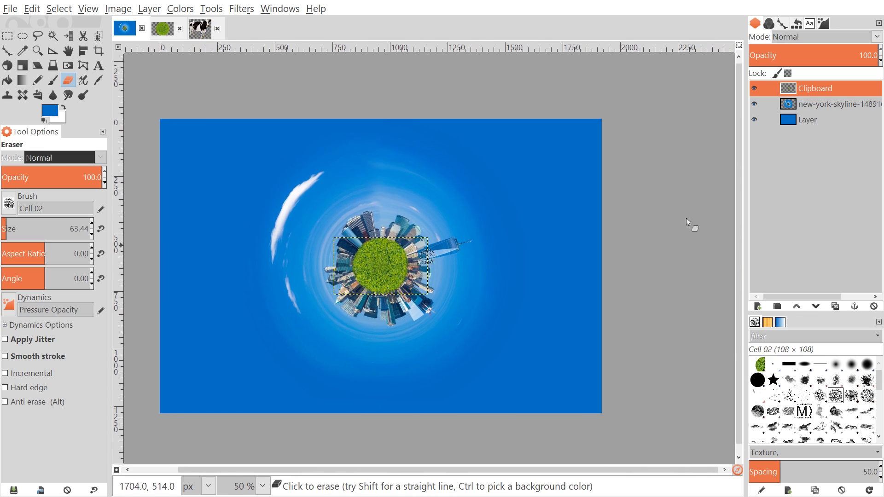
{"action": "left_click", "coordinate": [825, 103]}
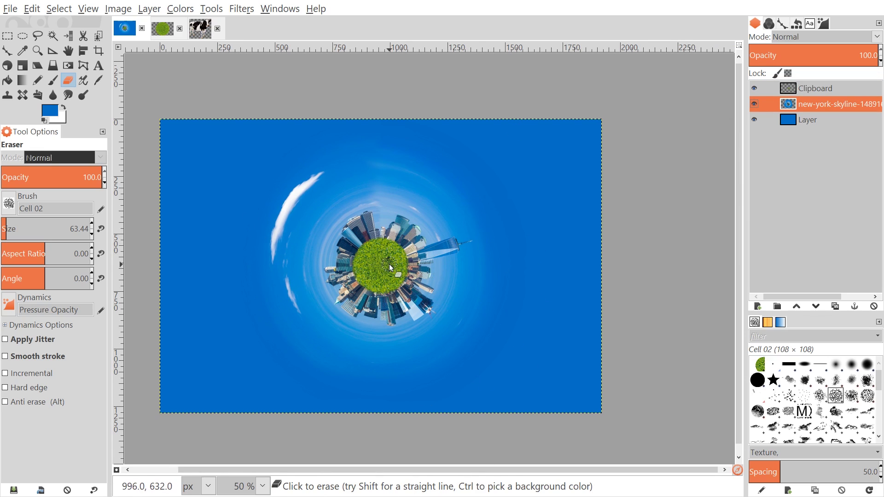
{"action": "left_click", "coordinate": [179, 8]}
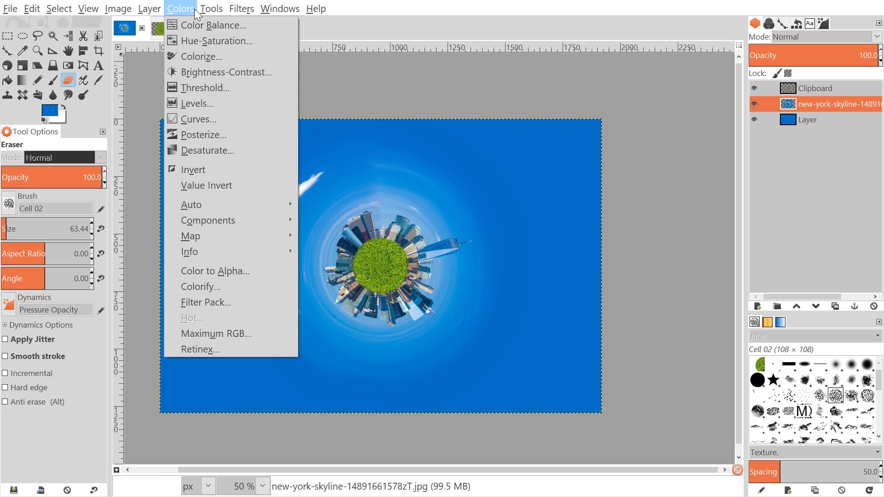
{"action": "left_click", "coordinate": [203, 121]}
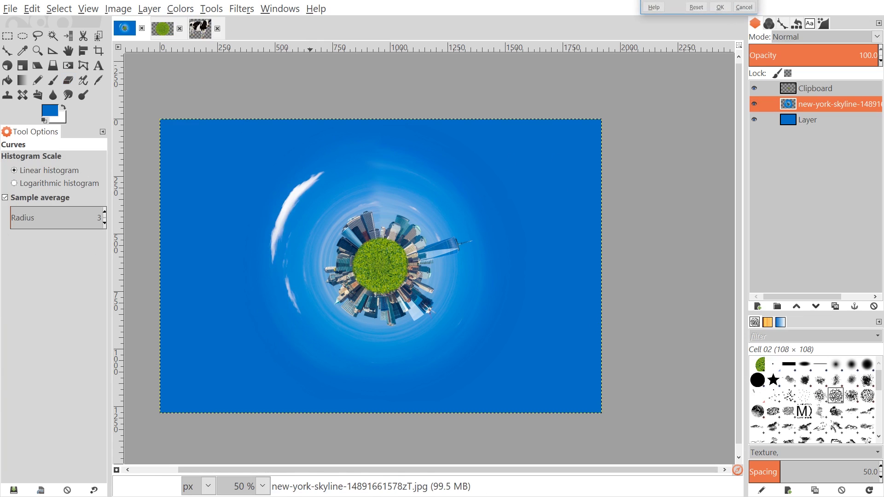
{"action": "left_click_drag", "start_coordinate": [698, 1], "coordinate": [705, 72]}
Shape a mild S-curve with the shadow point at about x 69, y 55 and slightly raised highlights, compare the preview, and apply it
{"action": "left_click_drag", "start_coordinate": [662, 252], "coordinate": [658, 247]}
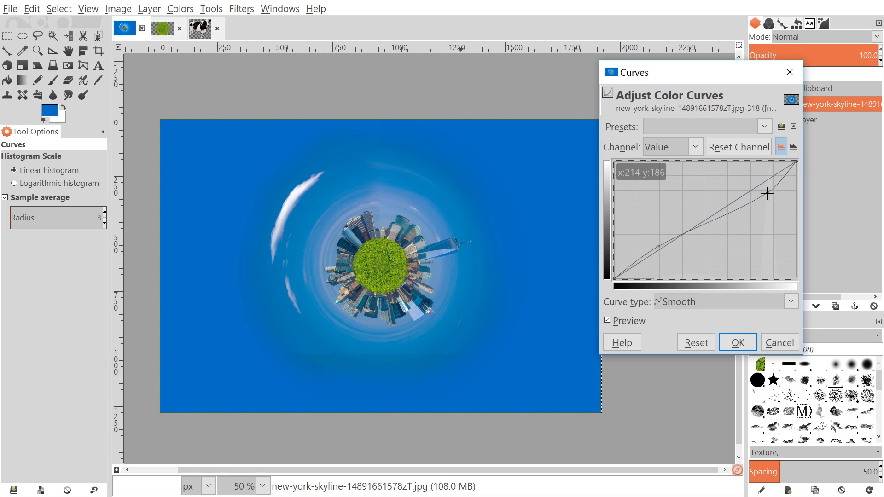
{"action": "left_click", "coordinate": [757, 183]}
{"action": "left_click_drag", "start_coordinate": [657, 246], "coordinate": [664, 253]}
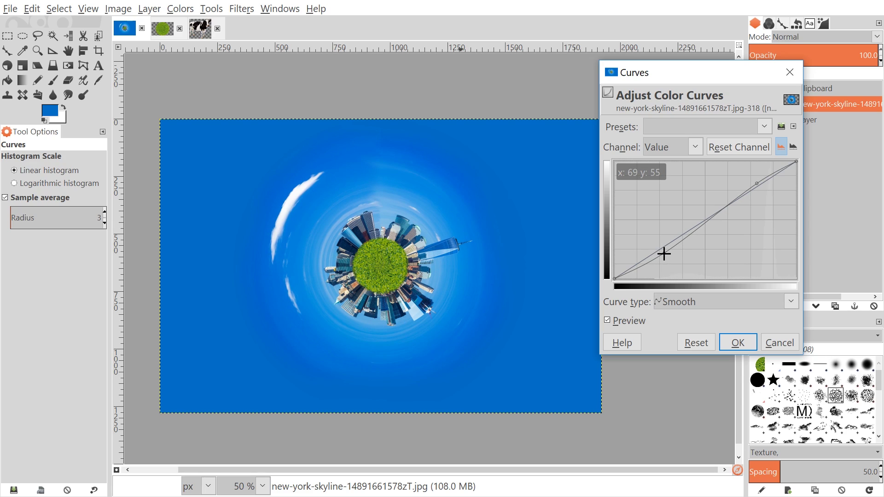
{"action": "left_click_drag", "start_coordinate": [757, 183], "coordinate": [756, 180]}
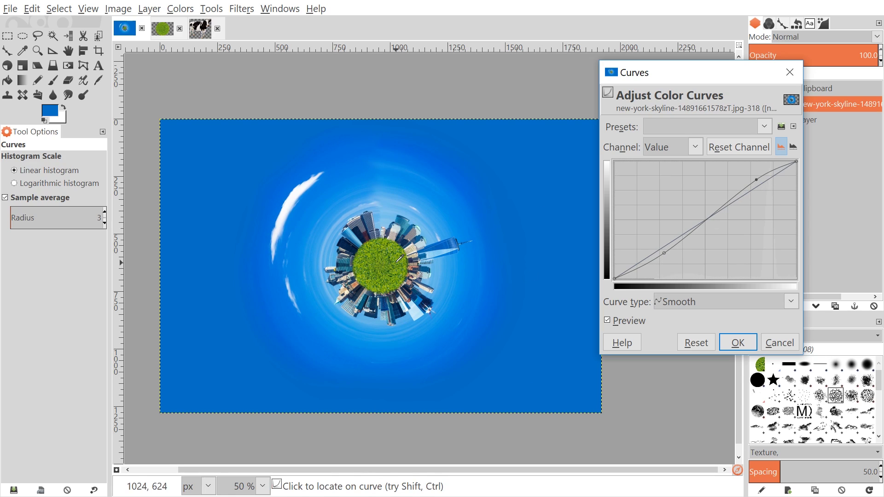
{"action": "left_click", "coordinate": [618, 321]}
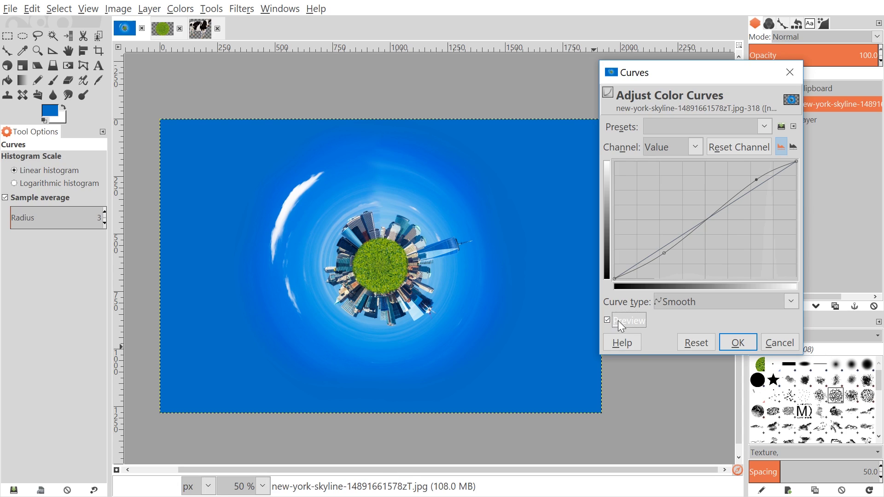
{"action": "left_click", "coordinate": [617, 321]}
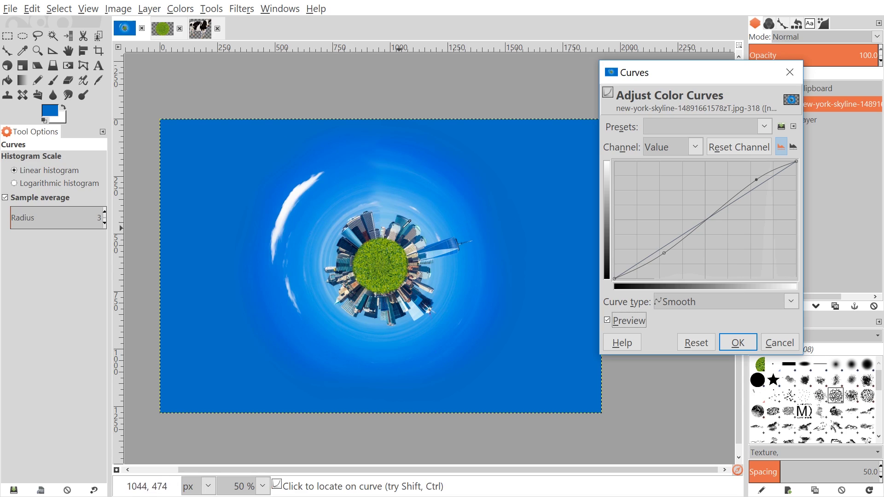
{"action": "left_click", "coordinate": [736, 342]}
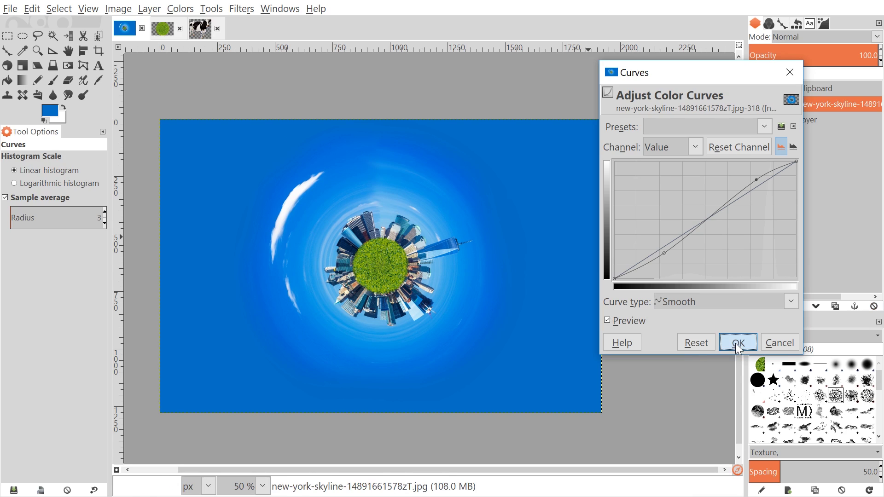
Open Curves for the grass layer and slightly raise its shadows and highlights on the Value channel
{"action": "left_click", "coordinate": [814, 90]}
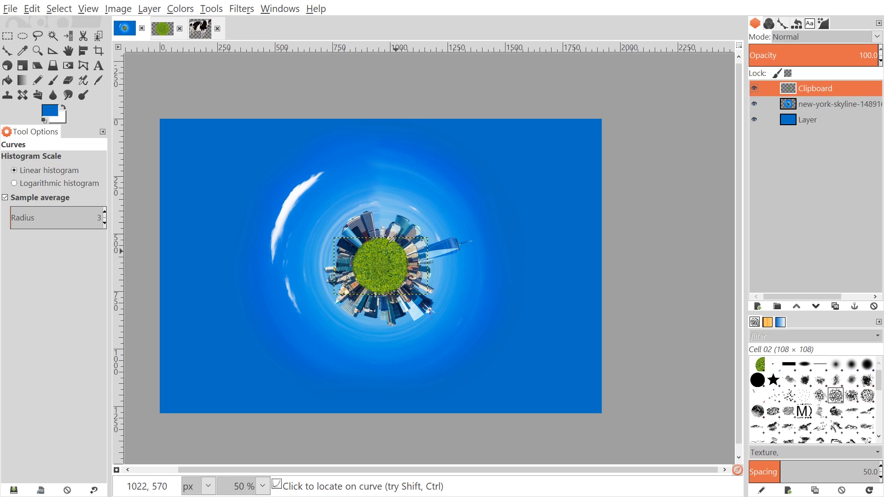
{"action": "left_click", "coordinate": [178, 9]}
{"action": "left_click", "coordinate": [207, 118]}
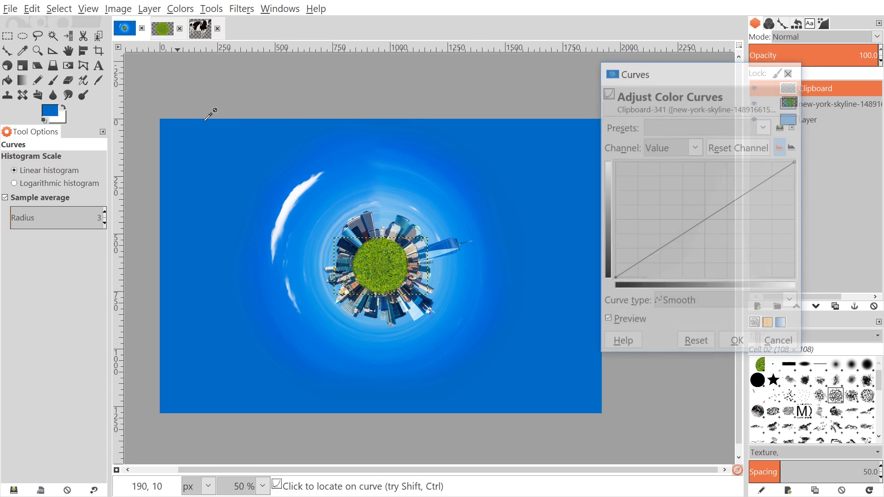
{"action": "mouse_move", "coordinate": [707, 71]}
{"action": "left_mouse_down"}
{"action": "mouse_move", "coordinate": [726, 75]}
{"action": "mouse_move", "coordinate": [714, 64]}
{"action": "left_mouse_up"}
{"action": "left_click", "coordinate": [673, 241]}
{"action": "mouse_move", "coordinate": [673, 241]}
{"action": "left_mouse_down"}
{"action": "mouse_move", "coordinate": [678, 250]}
{"action": "mouse_move", "coordinate": [671, 238]}
{"action": "left_mouse_up"}
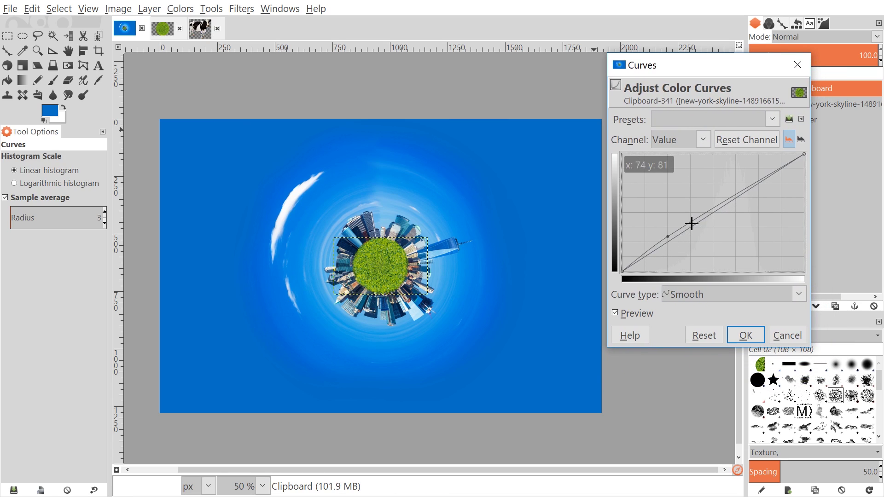
{"action": "mouse_move", "coordinate": [765, 178]}
{"action": "left_mouse_down"}
{"action": "mouse_move", "coordinate": [775, 184]}
{"action": "mouse_move", "coordinate": [765, 174]}
{"action": "left_mouse_up"}
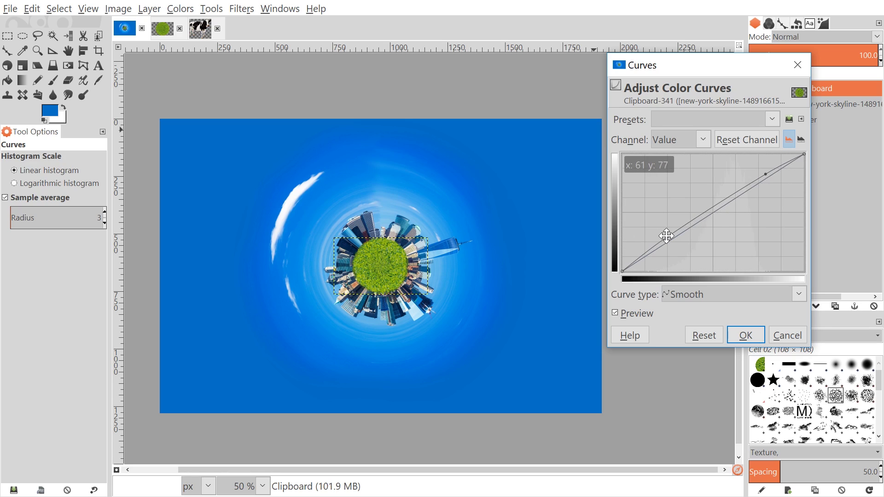
Lower the grass curve's shadow point and raise its highlight point into a gentle S-curve, compare the preview, and apply it
{"action": "left_click_drag", "start_coordinate": [668, 236], "coordinate": [675, 250]}
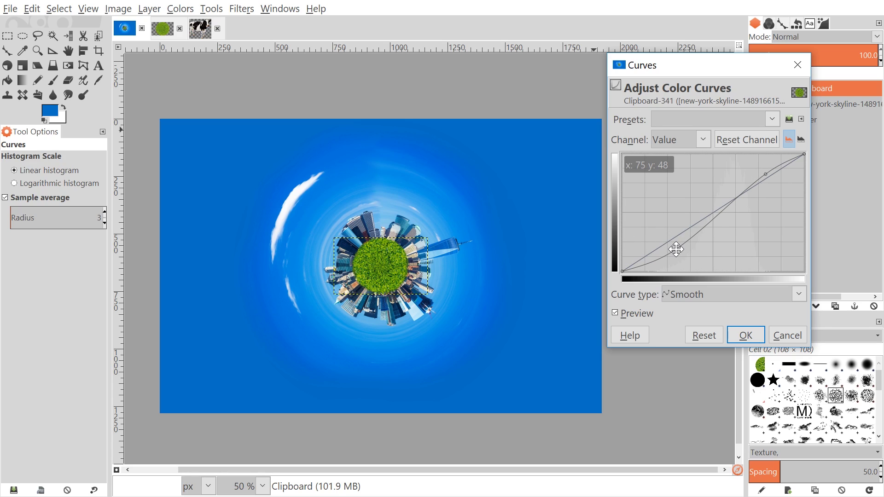
{"action": "mouse_move", "coordinate": [676, 249]}
{"action": "left_mouse_down"}
{"action": "mouse_move", "coordinate": [685, 250]}
{"action": "mouse_move", "coordinate": [678, 244]}
{"action": "left_mouse_up"}
{"action": "left_click", "coordinate": [626, 313]}
{"action": "left_click", "coordinate": [625, 312]}
{"action": "left_click_drag", "start_coordinate": [766, 173], "coordinate": [766, 169]}
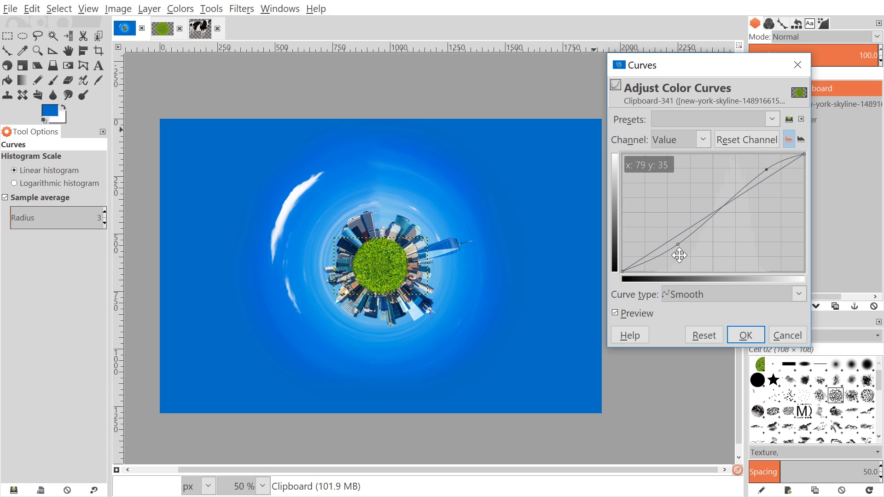
{"action": "left_click_drag", "start_coordinate": [678, 244], "coordinate": [675, 242]}
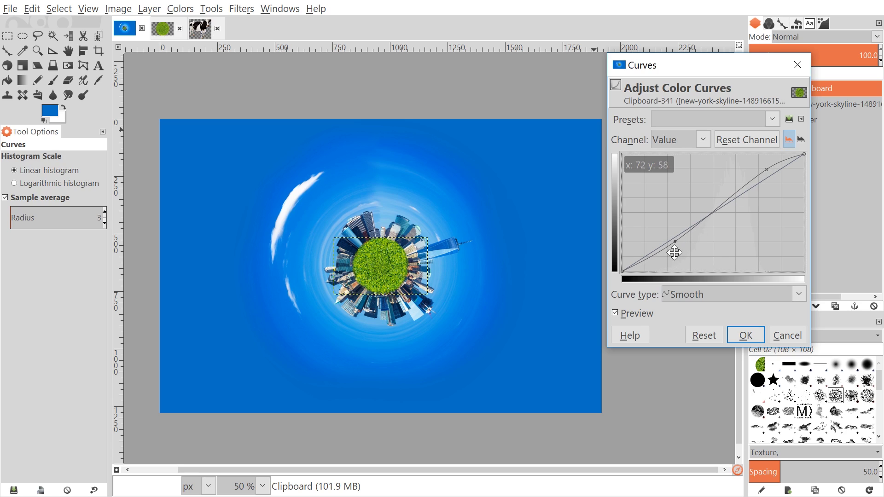
{"action": "left_click", "coordinate": [743, 333]}
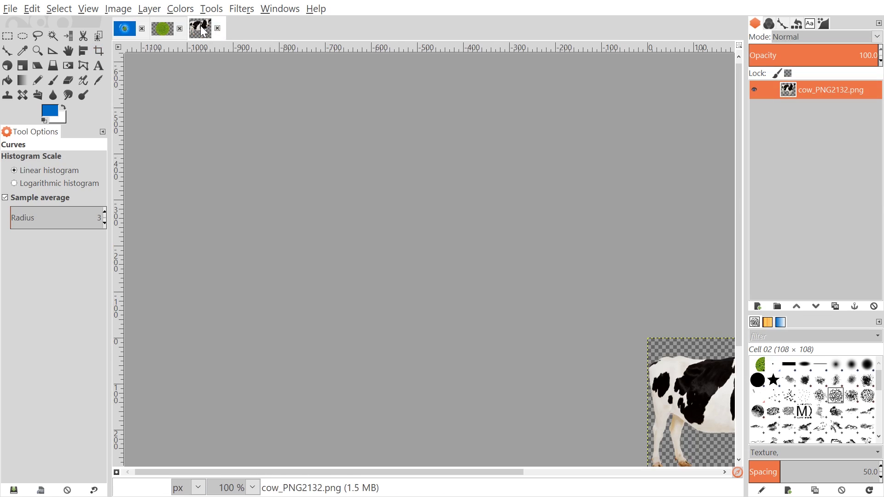
Copy the visible cow image and paste it into the little-planet image as a new layer
{"action": "left_click", "coordinate": [203, 29]}
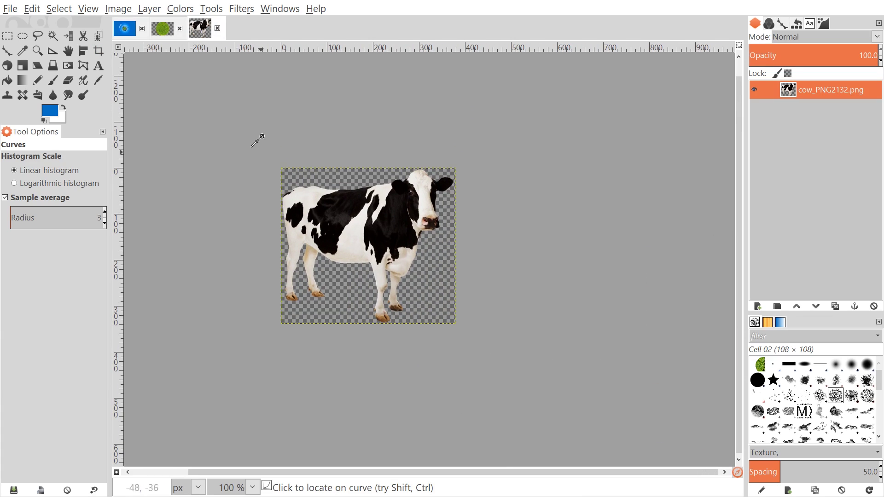
{"action": "left_click", "coordinate": [37, 11]}
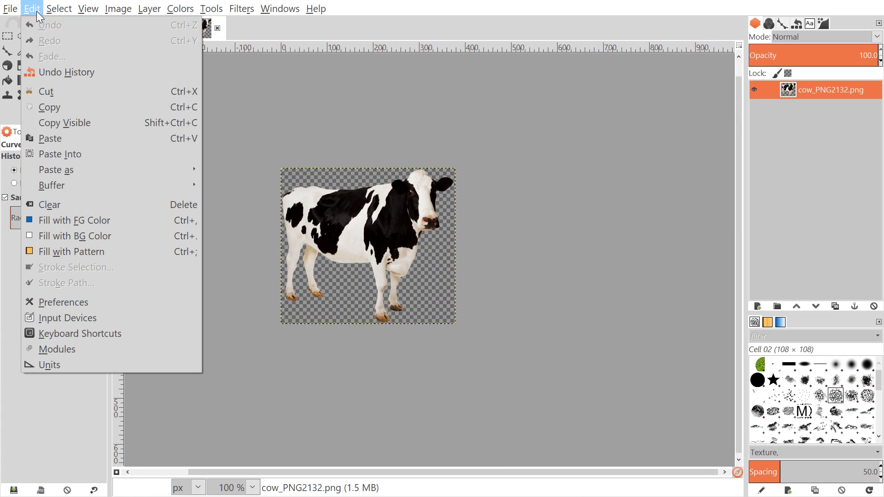
{"action": "left_click", "coordinate": [62, 121]}
{"action": "left_click", "coordinate": [146, 27]}
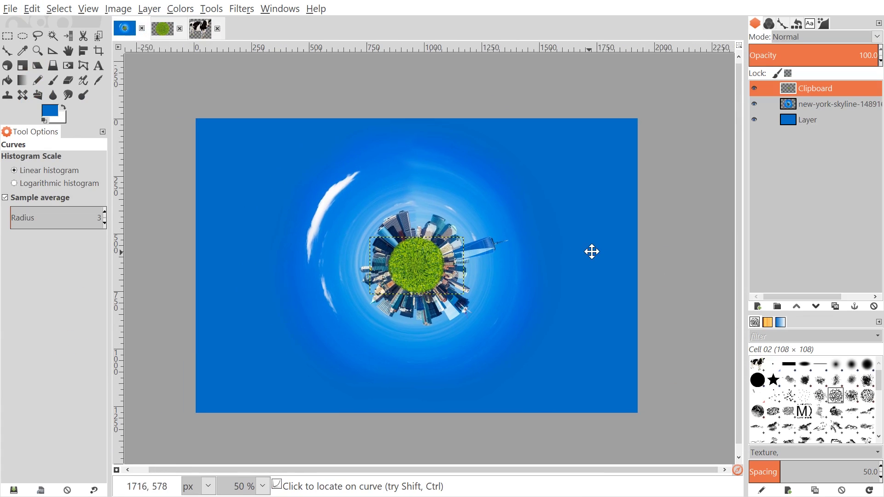
{"action": "left_click", "coordinate": [32, 8]}
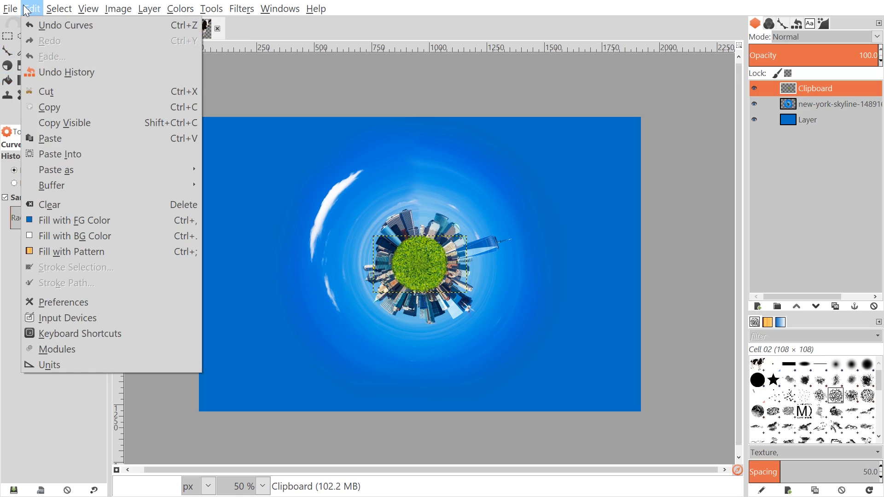
{"action": "mouse_move", "coordinate": [92, 171]}
{"action": "left_click", "coordinate": [300, 188]}
Move the pasted cow layer over the upper edge of the grass centre
{"action": "left_click", "coordinate": [83, 51]}
{"action": "left_click_drag", "start_coordinate": [222, 123], "coordinate": [278, 164]}
{"action": "key", "text": "ctrl+z"}
{"action": "left_click_drag", "start_coordinate": [251, 137], "coordinate": [441, 208]}
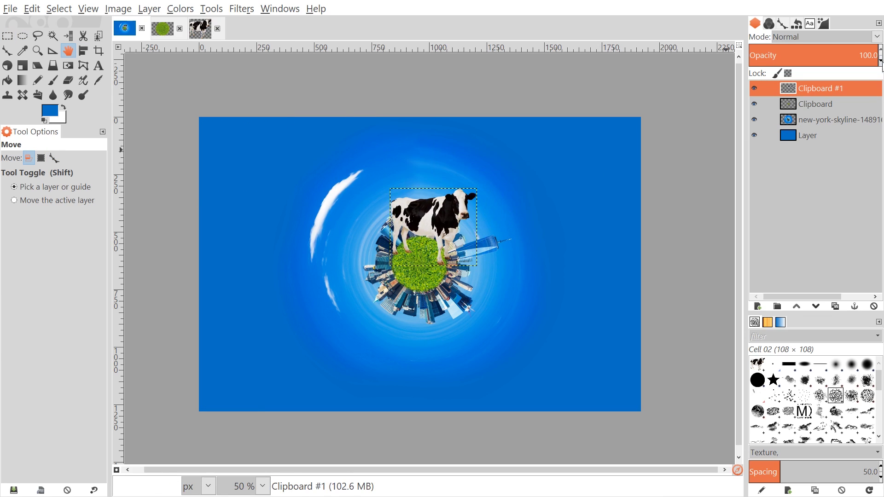
Lower the cow layer's opacity to 4.3, scale the cow down proportionally to about 185 px wide, and shift it toward the grass's upper edge
{"action": "left_click_drag", "start_coordinate": [801, 51], "coordinate": [753, 55]}
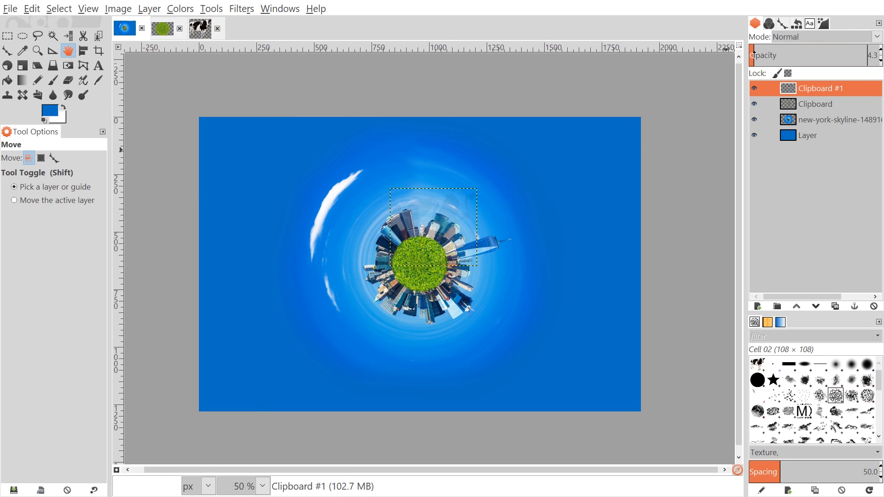
{"action": "left_click", "coordinate": [22, 66]}
{"action": "left_click", "coordinate": [424, 181]}
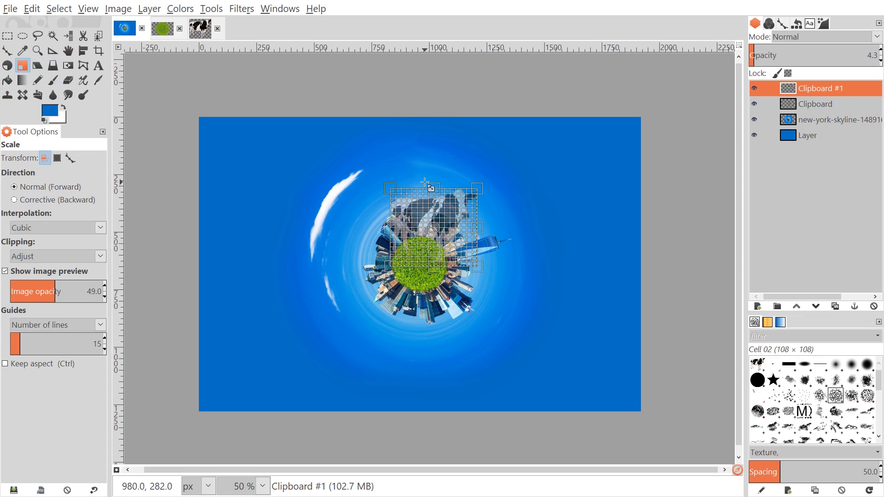
{"action": "left_click_drag", "start_coordinate": [479, 188], "coordinate": [433, 229]}
{"action": "scroll", "coordinate": [432, 229], "scroll_direction": "up", "scroll_amount": 4}
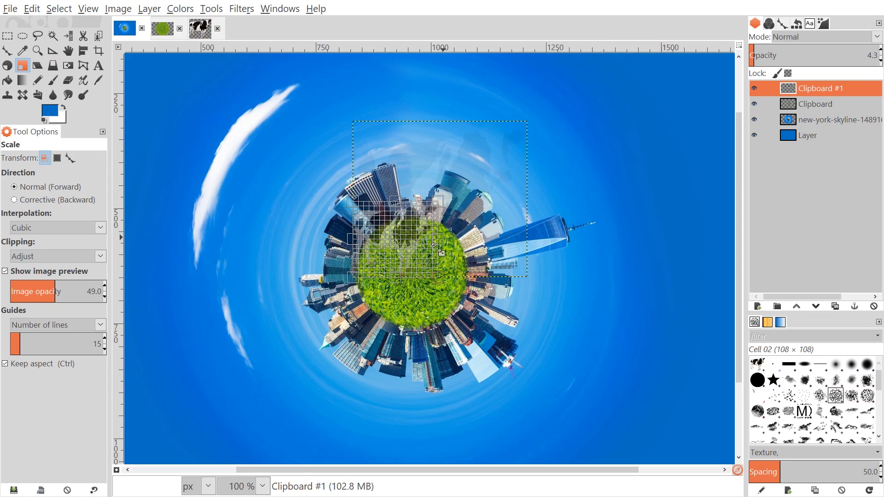
{"action": "left_click_drag", "start_coordinate": [355, 233], "coordinate": [383, 212]}
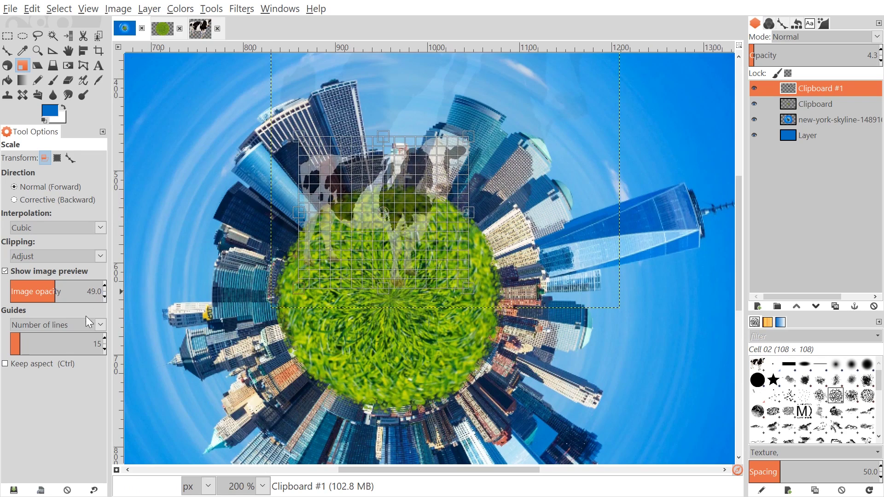
Raise the scale preview opacity to 77.5, shrink the cow to about 135 px wide standing on top of the grass, and apply the scaling
{"action": "left_click_drag", "start_coordinate": [41, 291], "coordinate": [81, 287]}
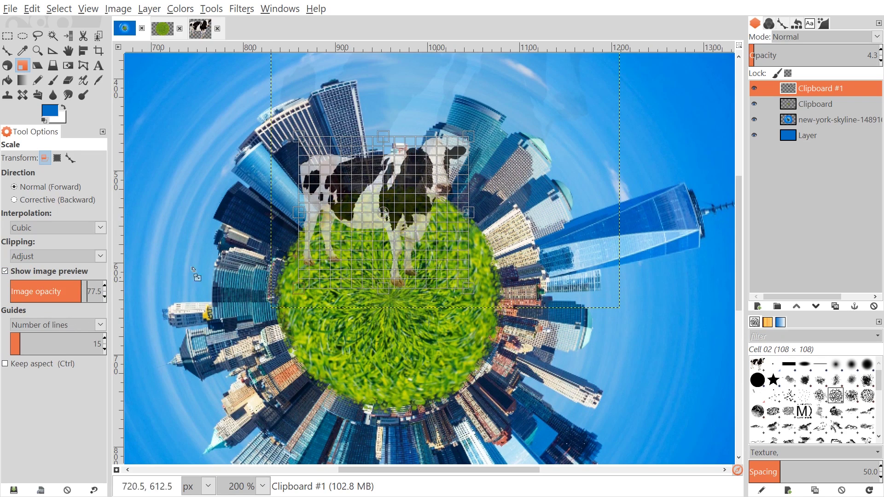
{"action": "left_click_drag", "start_coordinate": [384, 214], "coordinate": [420, 175]}
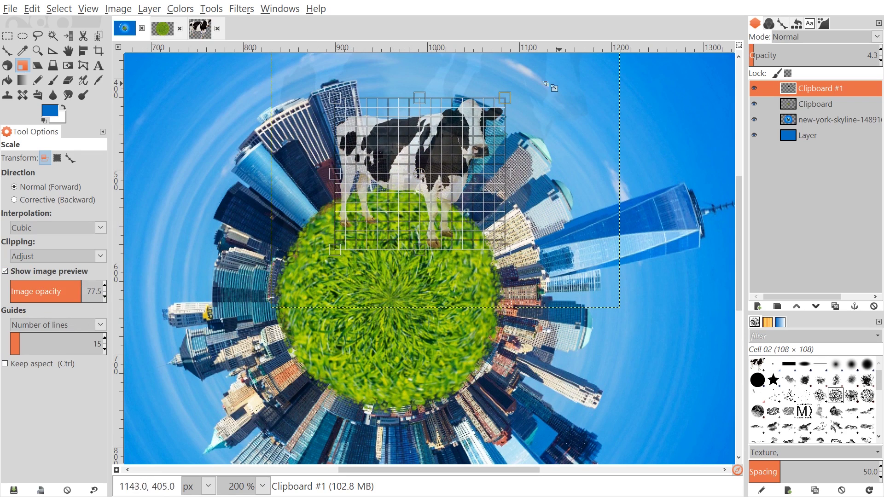
{"action": "left_click_drag", "start_coordinate": [504, 98], "coordinate": [459, 138]}
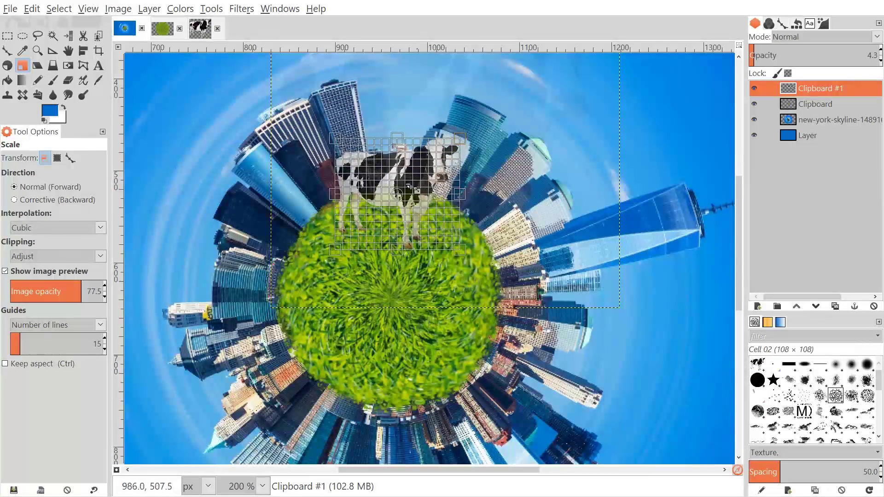
{"action": "left_click_drag", "start_coordinate": [397, 195], "coordinate": [409, 173]}
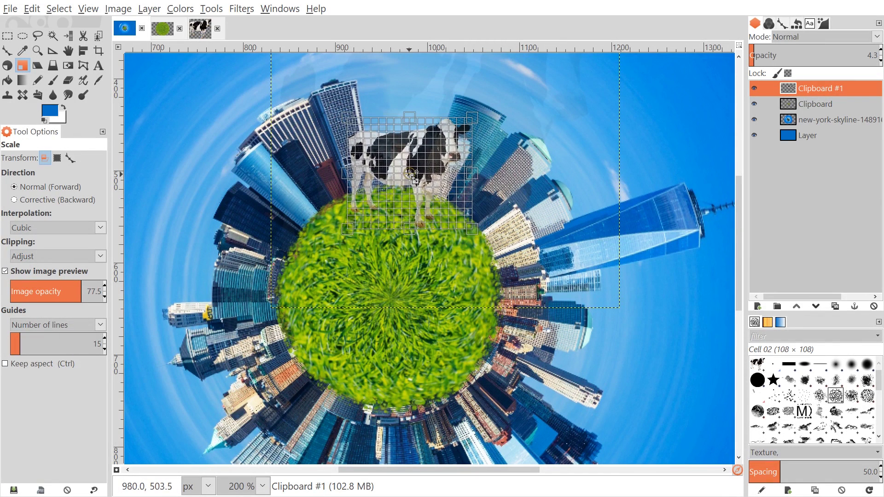
{"action": "key", "text": "Return"}
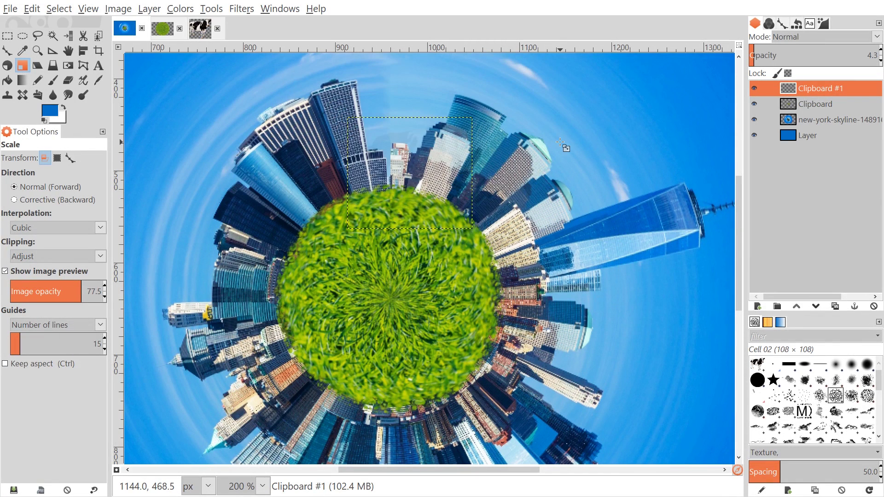
Restore the cow layer's opacity to 100 and inspect the whole composition at 50% zoom
{"action": "left_click_drag", "start_coordinate": [782, 56], "coordinate": [880, 56]}
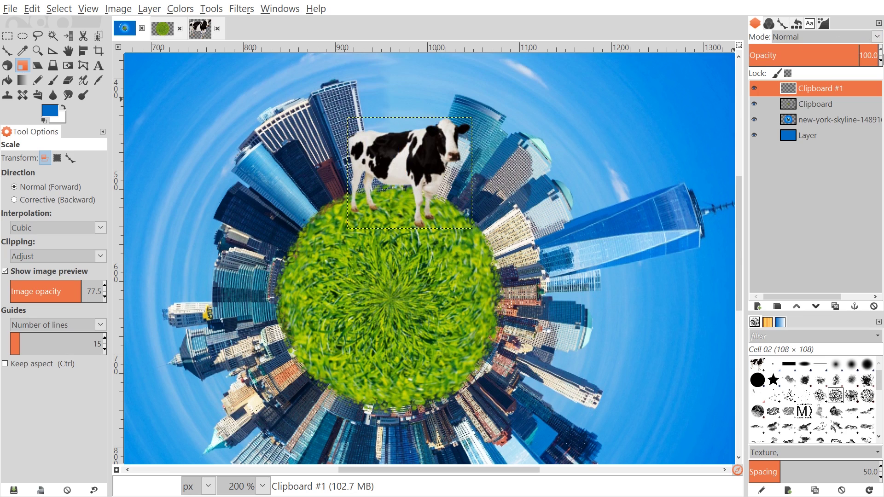
{"action": "scroll", "coordinate": [239, 286], "scroll_direction": "up", "scroll_amount": 2}
{"action": "scroll", "coordinate": [438, 300], "scroll_direction": "down", "scroll_amount": 4}
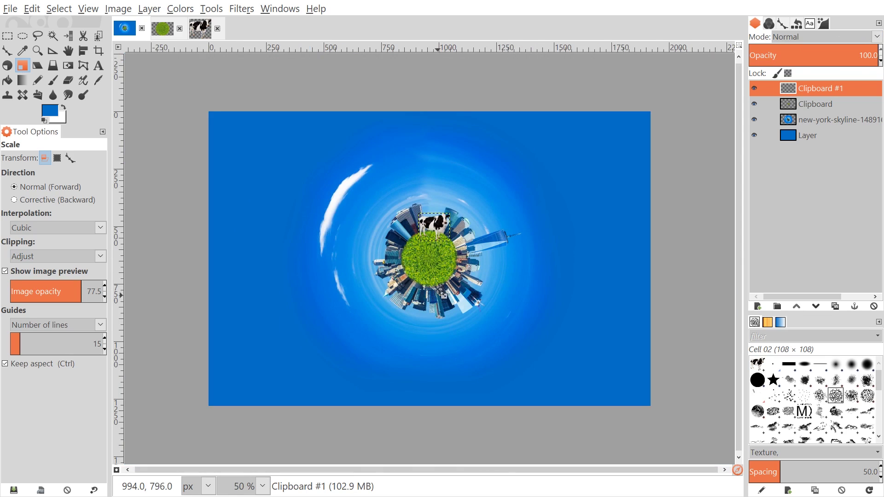
{"action": "scroll", "coordinate": [438, 286], "scroll_direction": "up", "scroll_amount": 1}
{"action": "scroll", "coordinate": [437, 287], "scroll_direction": "down", "scroll_amount": 1}
{"action": "scroll", "coordinate": [330, 122], "scroll_direction": "down", "scroll_amount": 3}
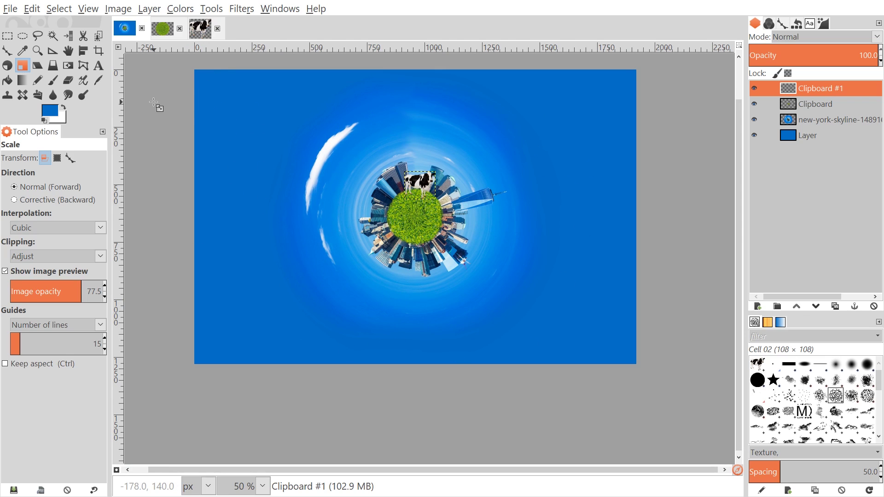
Try filling the bottom background layer with a lighter sky blue picked from the skyline layer
{"action": "left_click", "coordinate": [829, 121]}
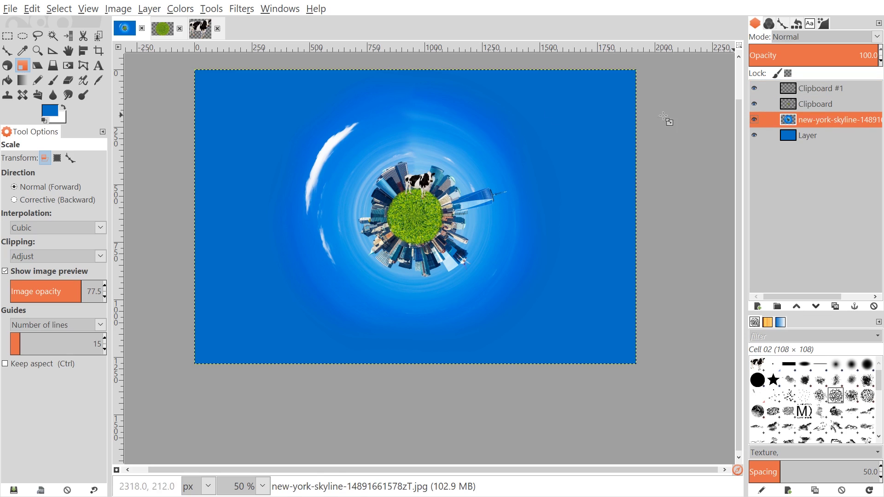
{"action": "left_click", "coordinate": [22, 50]}
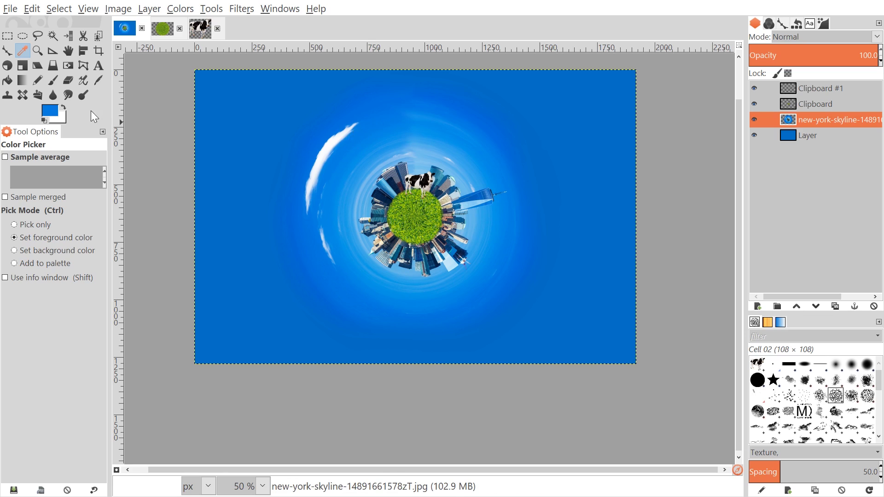
{"action": "left_click", "coordinate": [814, 136]}
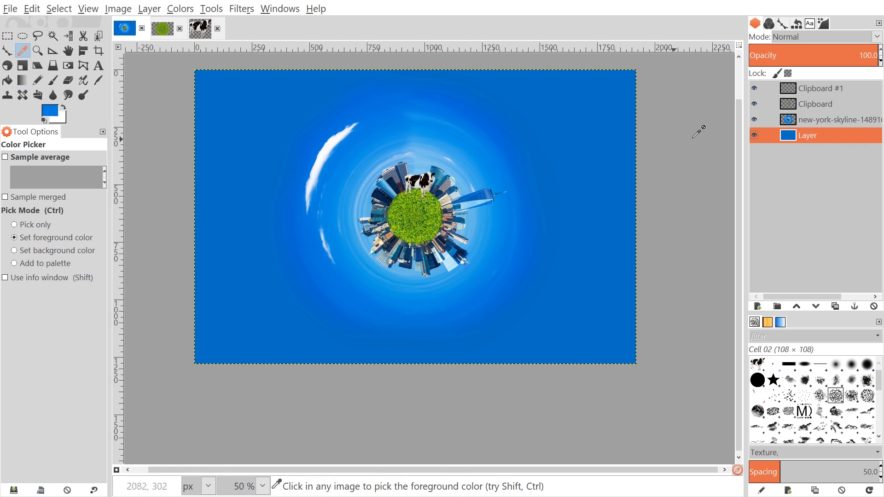
{"action": "left_click", "coordinate": [31, 10]}
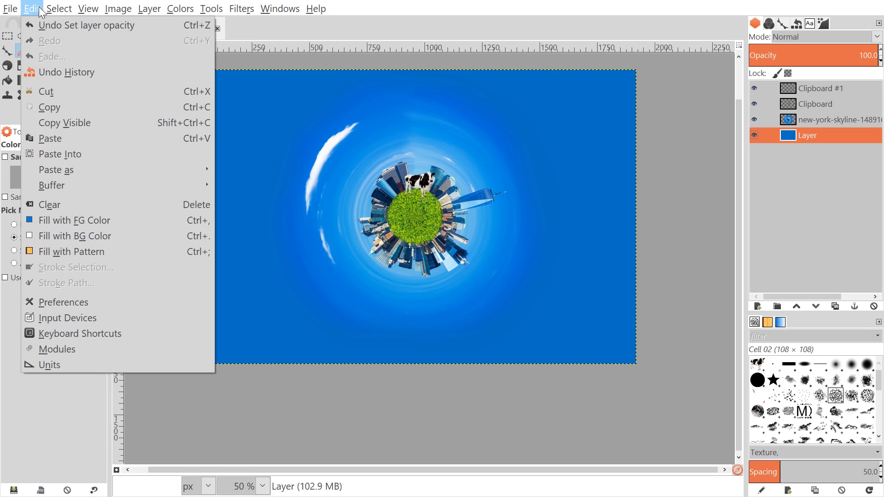
{"action": "left_click", "coordinate": [68, 220]}
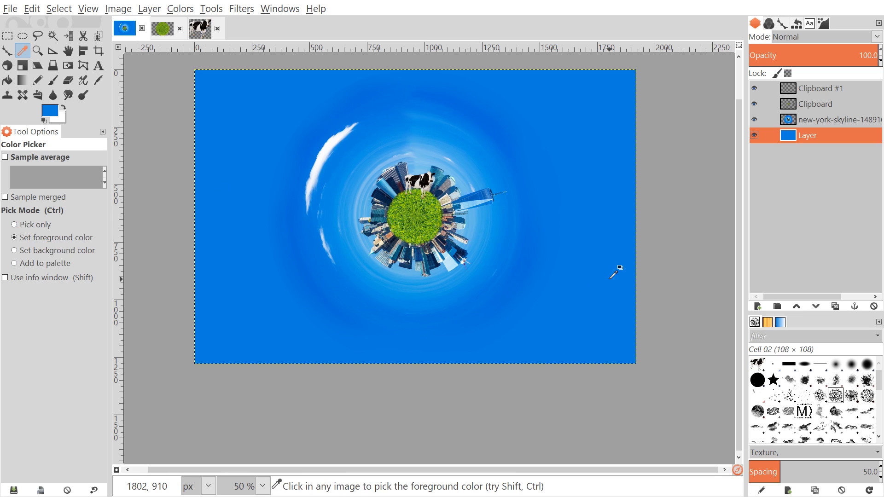
{"action": "scroll", "coordinate": [548, 290], "scroll_direction": "up", "scroll_amount": 3}
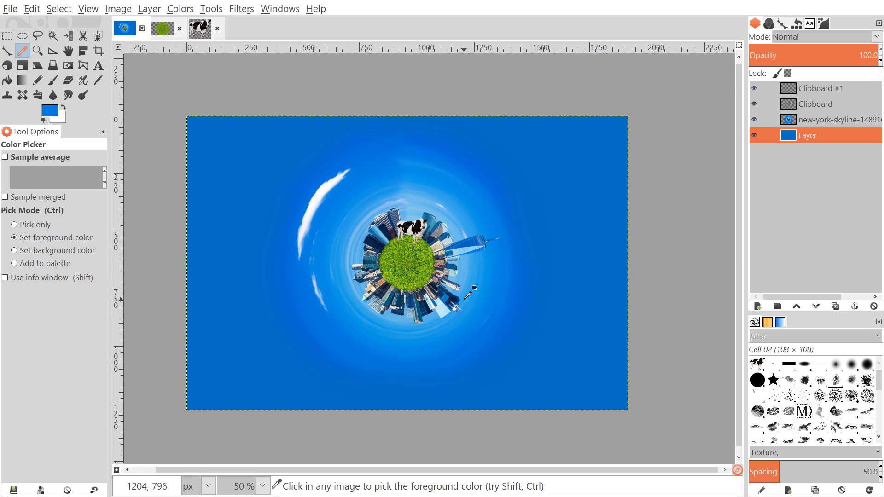
{"action": "scroll", "coordinate": [529, 288], "scroll_direction": "left", "scroll_amount": 2}
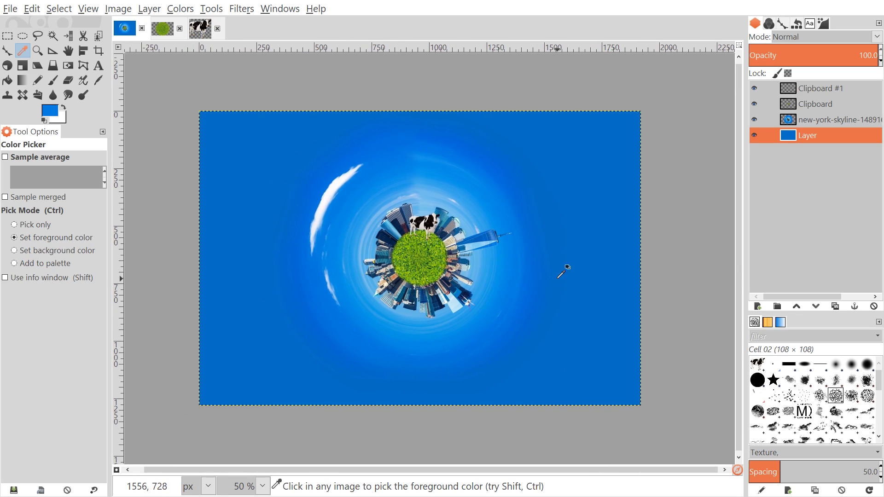